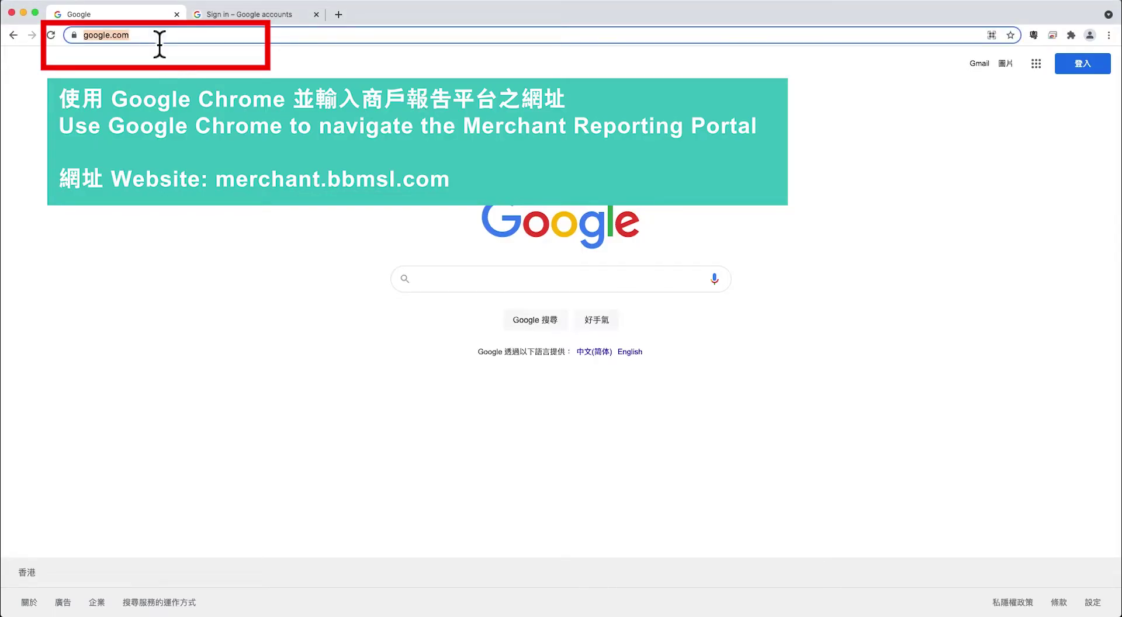
Step: Enter the portal address merchant.bbmsl.com in Chrome's address bar
text(merchant.bbmsl.c)
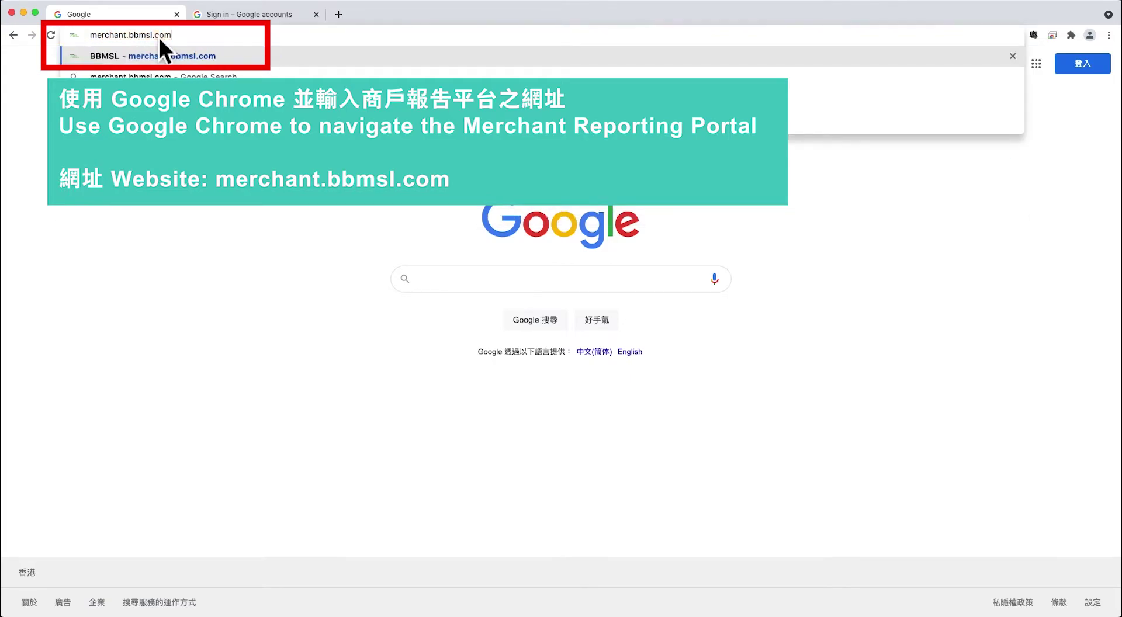
text(@bbmsl.com)
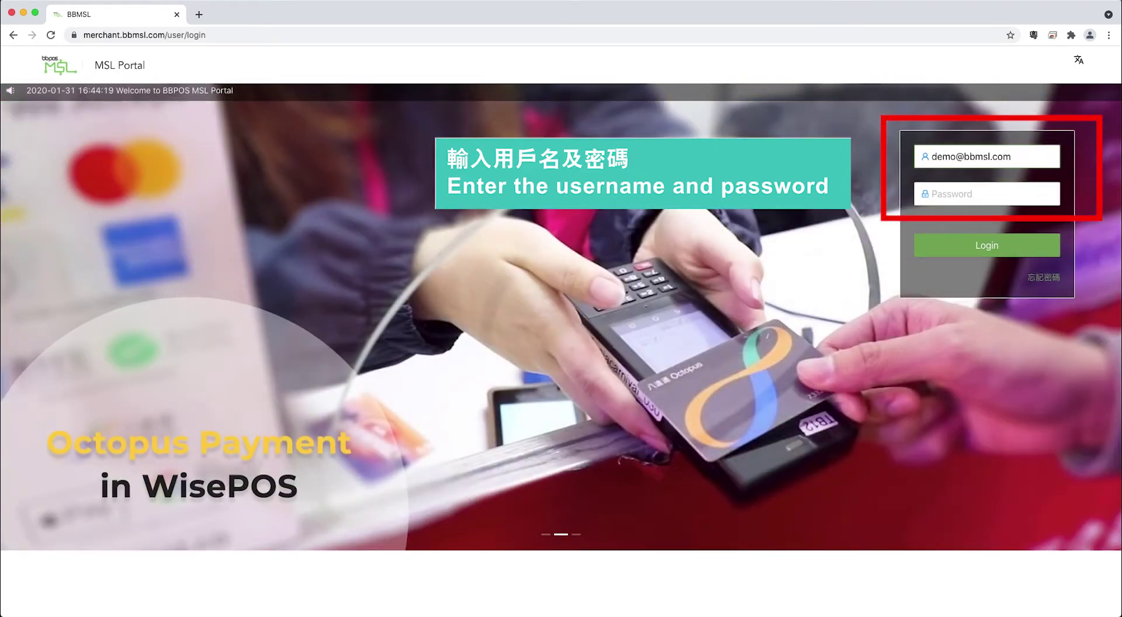
Step: Enter the demo account password and submit the login
click(1046, 194)
text(••••••••)
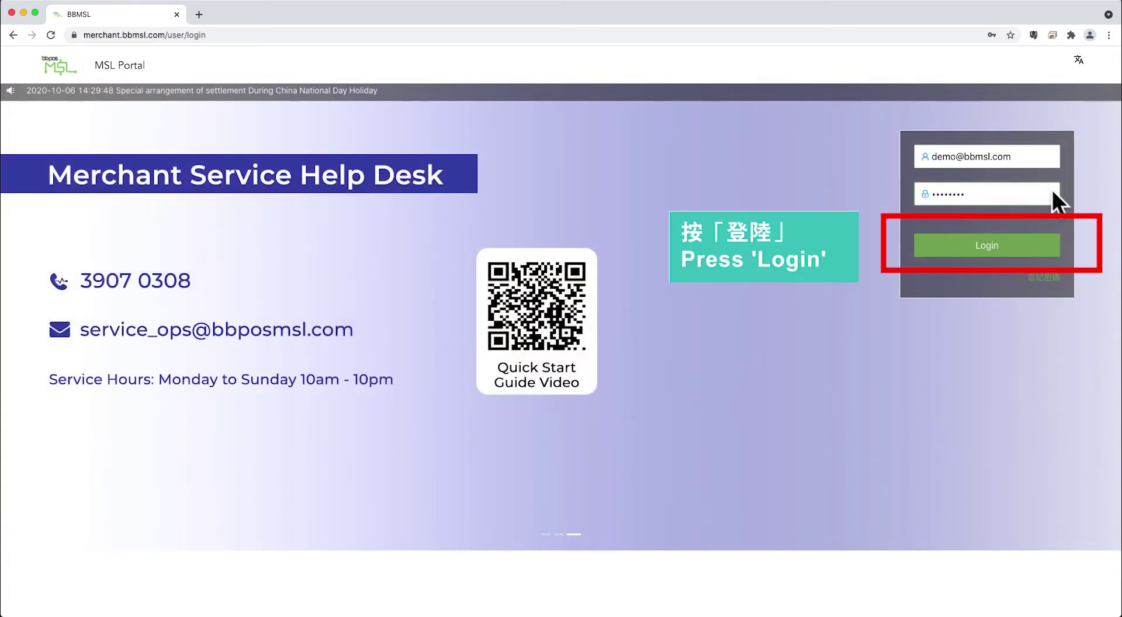
click(1022, 250)
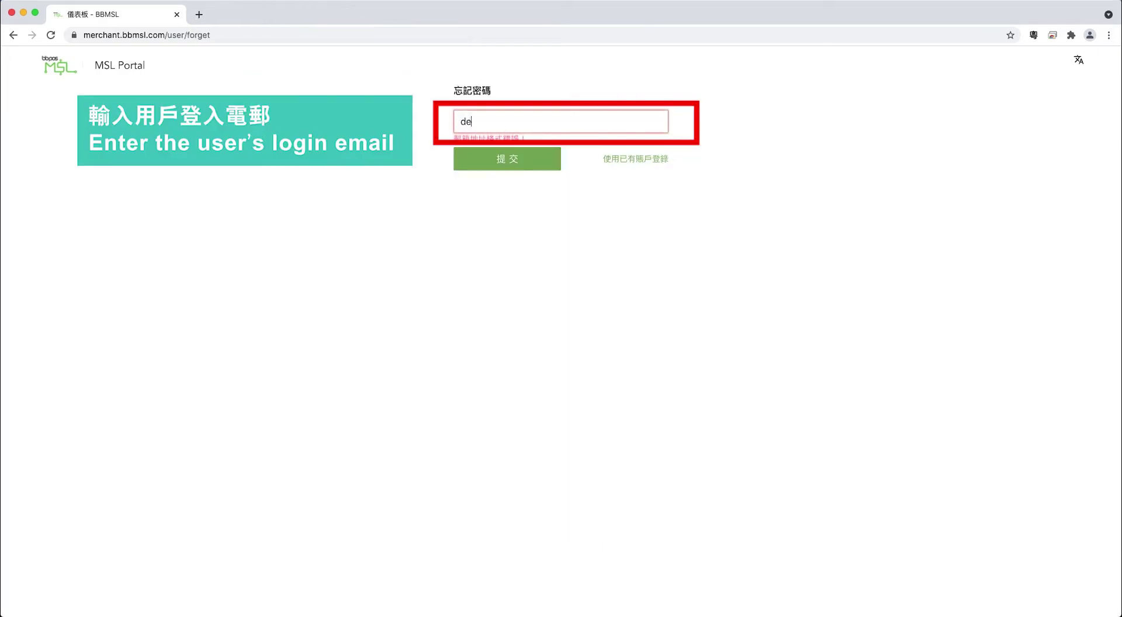
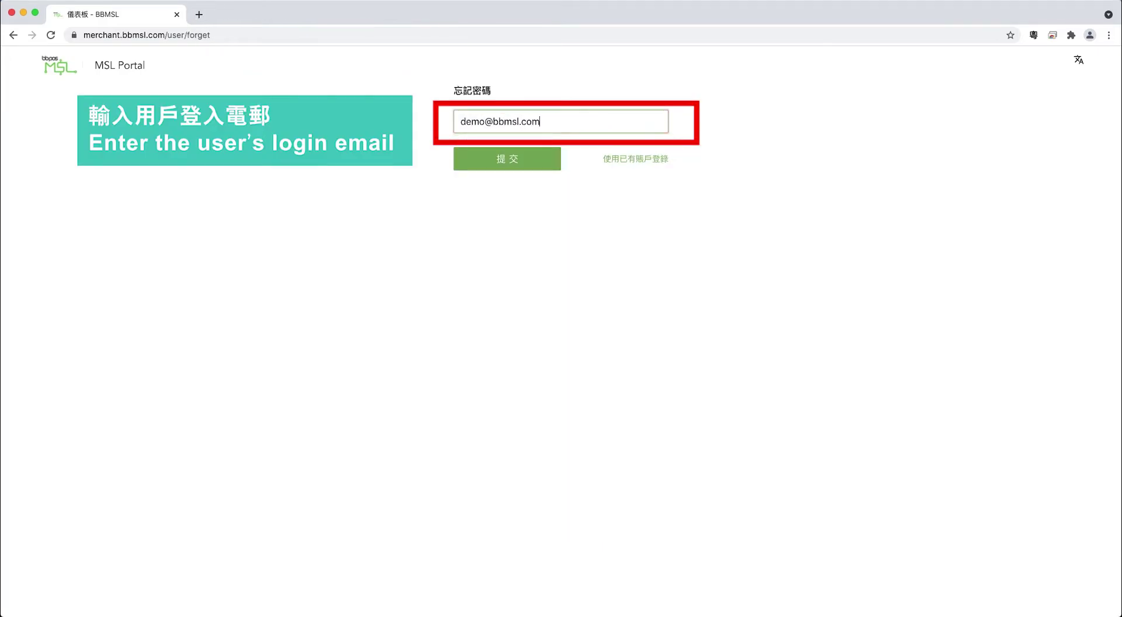
Step: Request a reset for the login email, then enter and confirm a new password
click(541, 169)
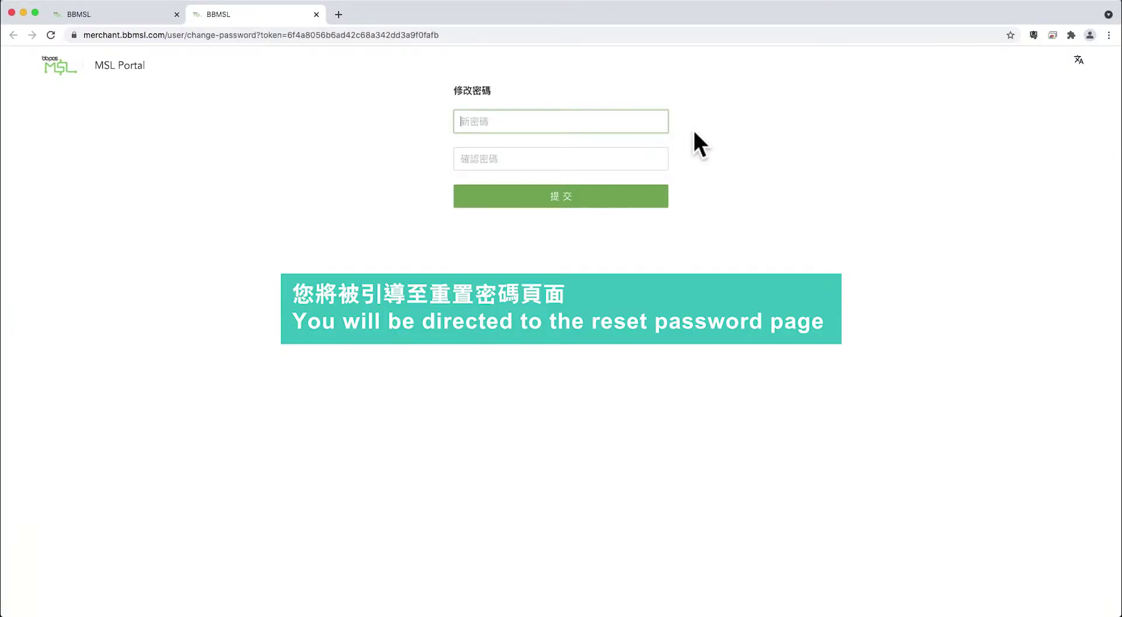
click(608, 164)
click(628, 196)
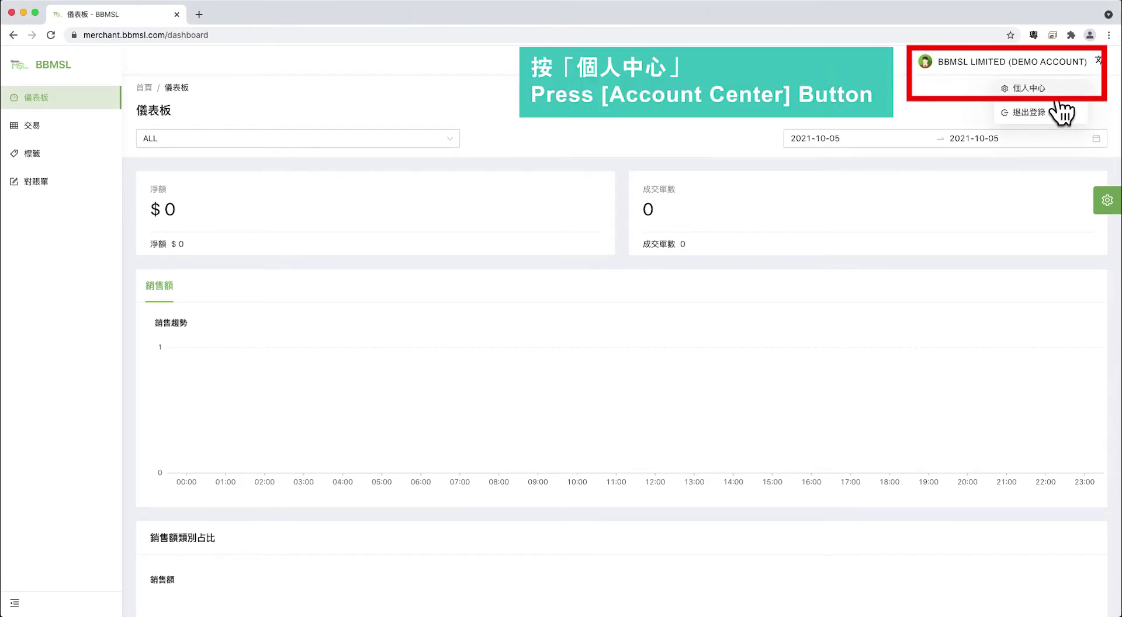
Step: In the account's security settings, replace the current password with a new one and save
click(1049, 91)
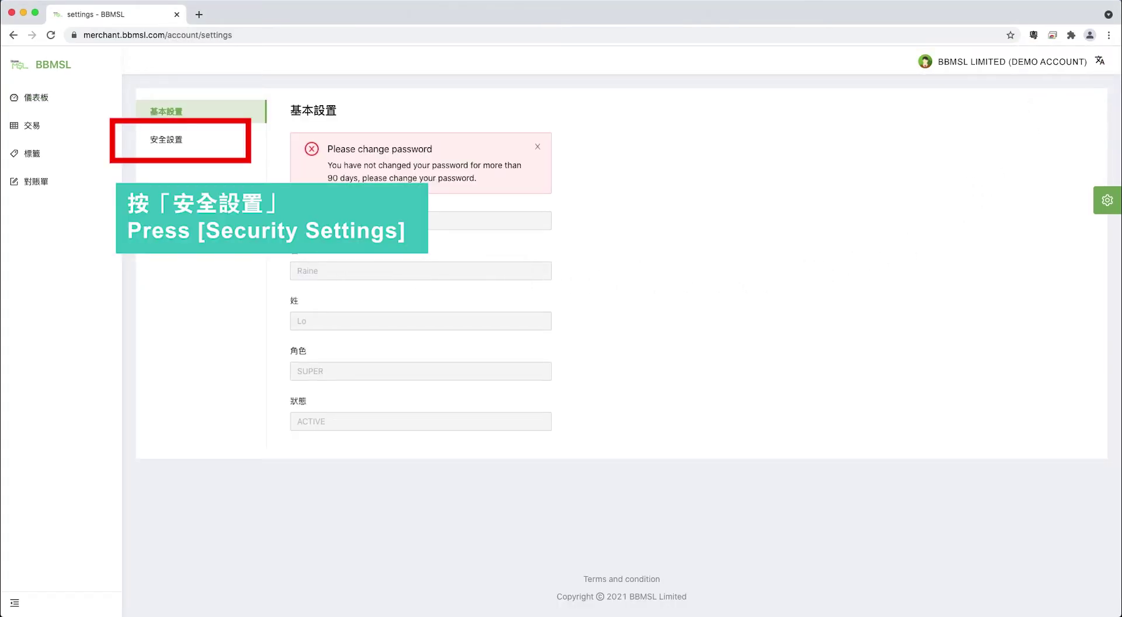
click(166, 139)
click(407, 146)
text(••••••••)
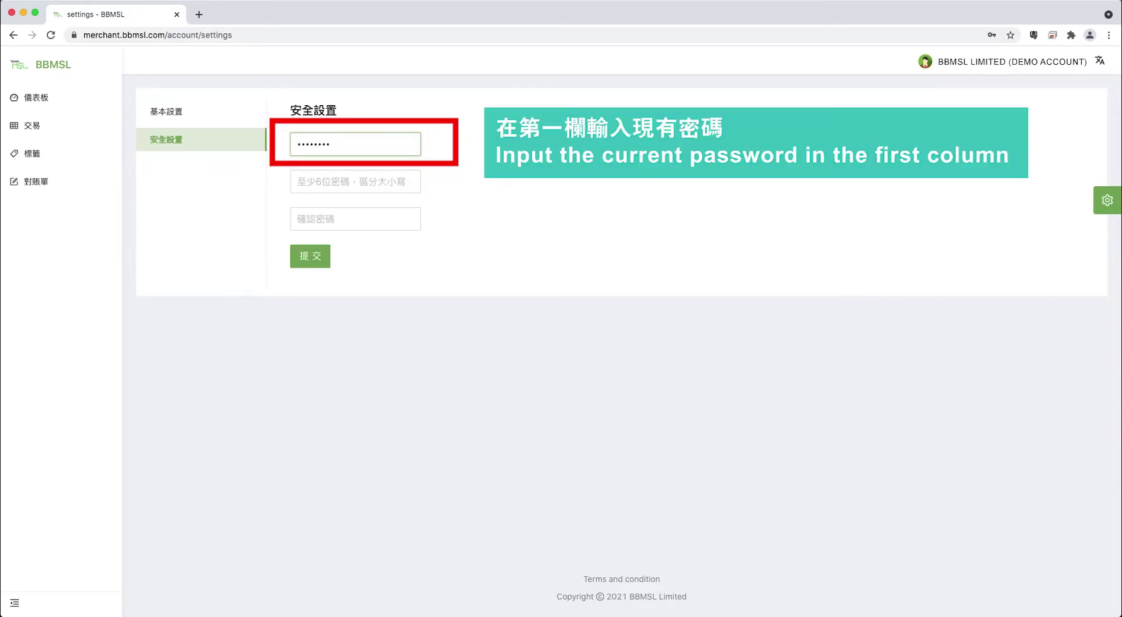
click(407, 183)
text(•)
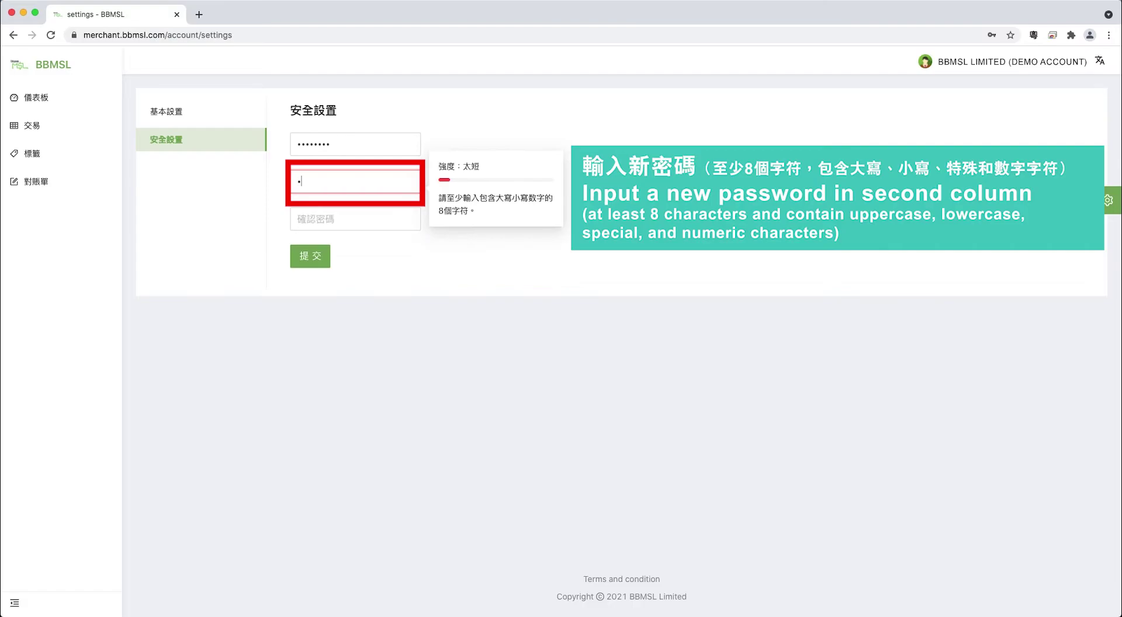
text(••••••••)
click(402, 233)
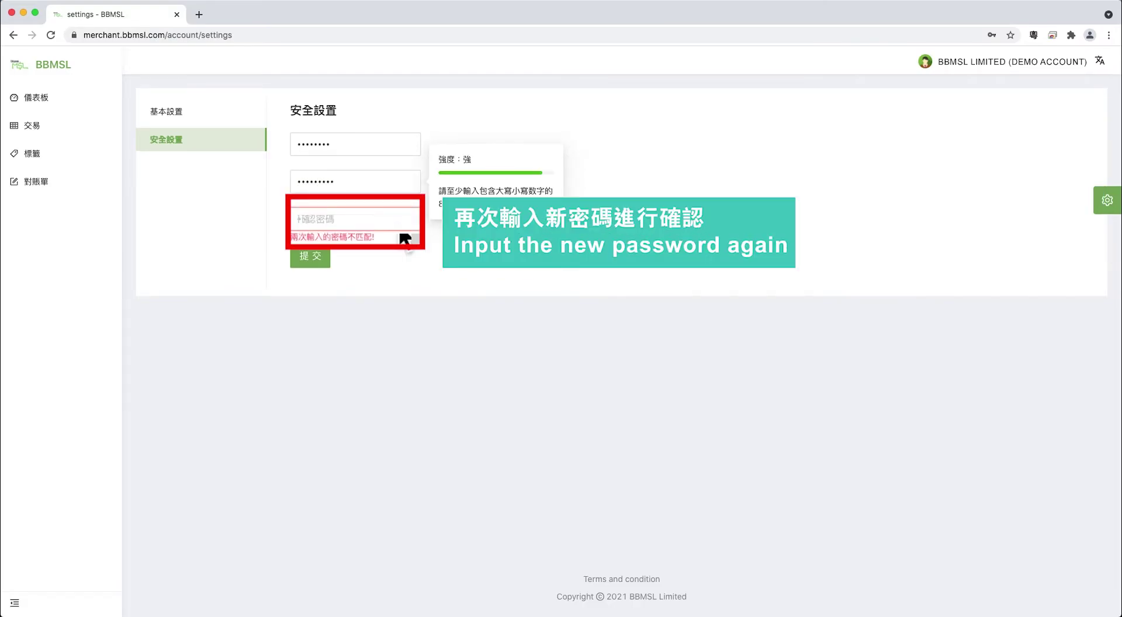
text(•••••••••)
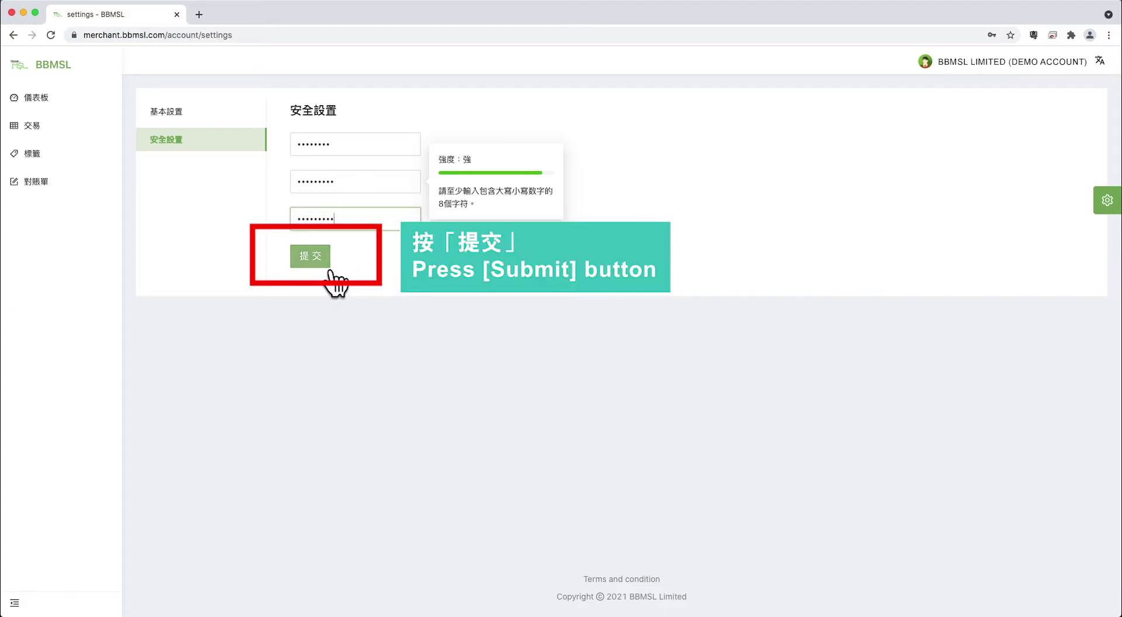
click(322, 261)
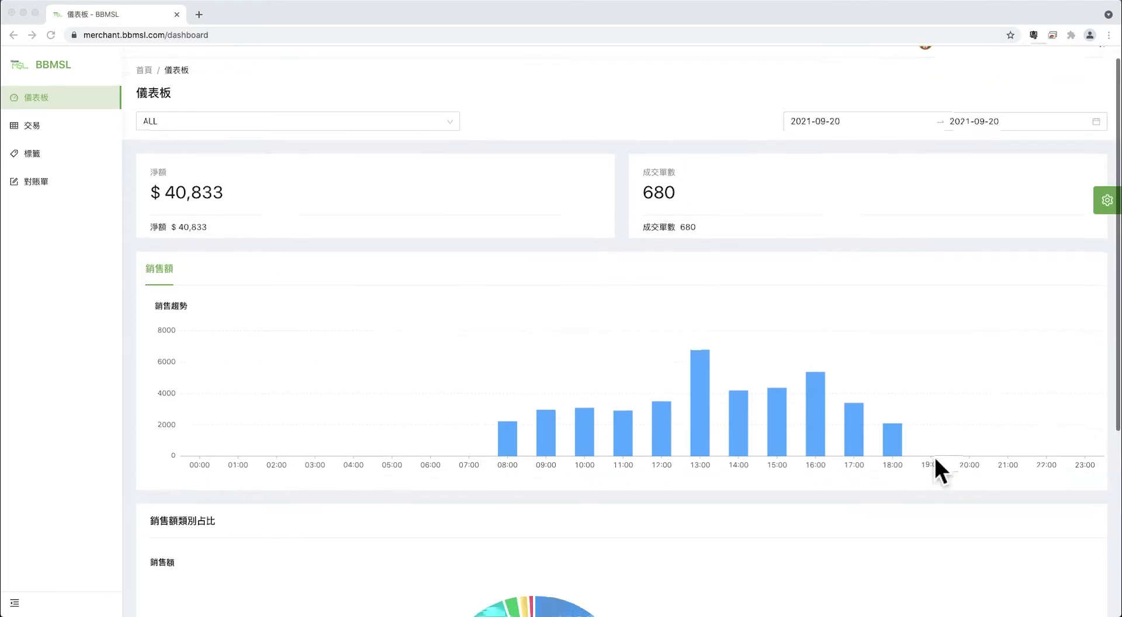
Step: Scroll through the dashboard's sales trend and payment-type charts, then go to 交易
scroll(934, 461, down, 2)
scroll(935, 461, down, 3)
scroll(935, 462, down, 1)
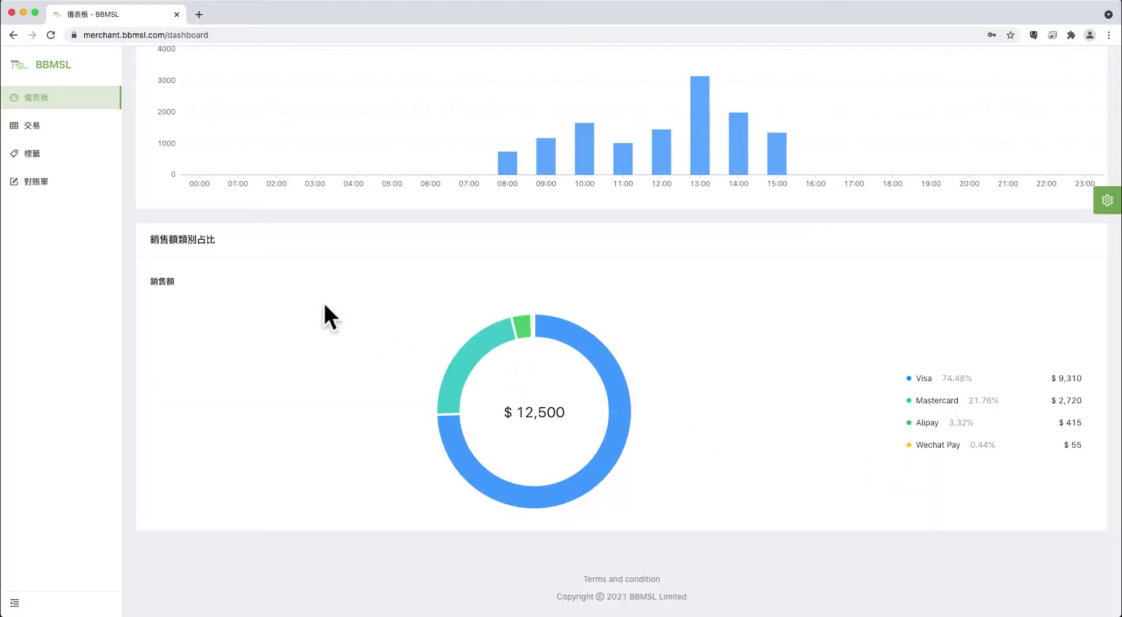
click(74, 140)
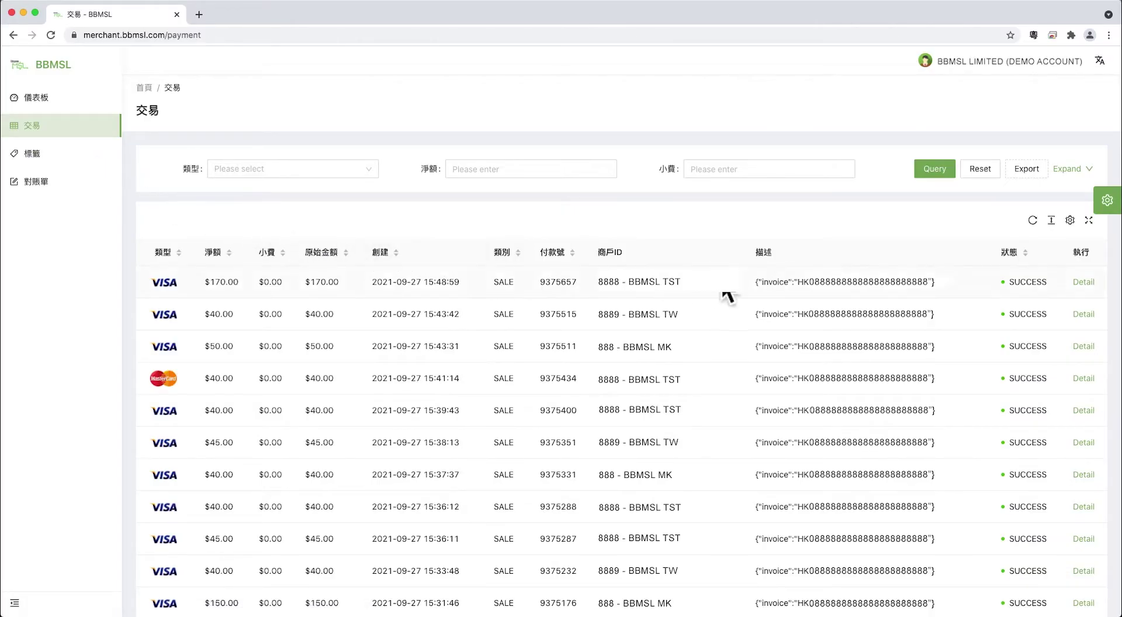
Step: Expand the transaction filter panel to reveal all search fields
click(1072, 179)
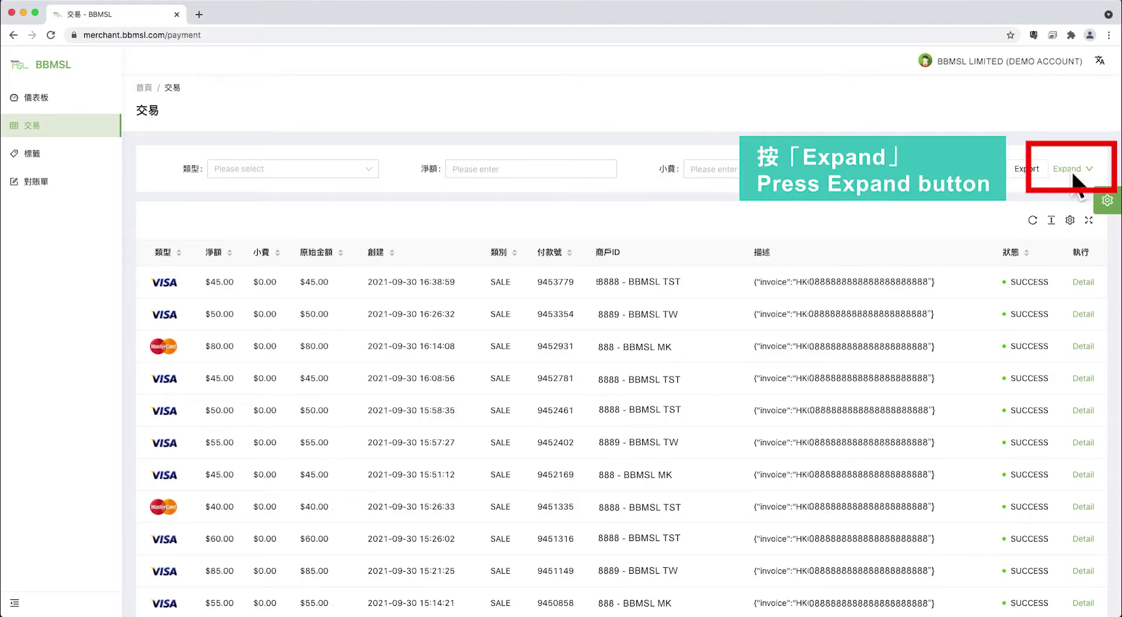
Step: Set the date-range start to 16 September 2021, 09:30:00
click(1072, 170)
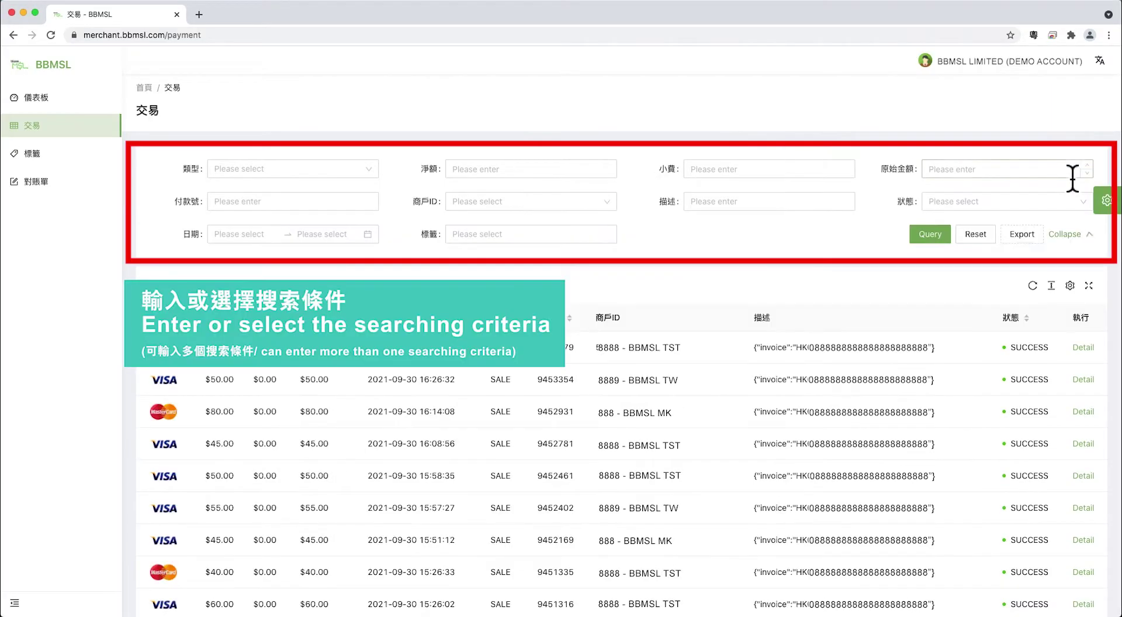
click(257, 233)
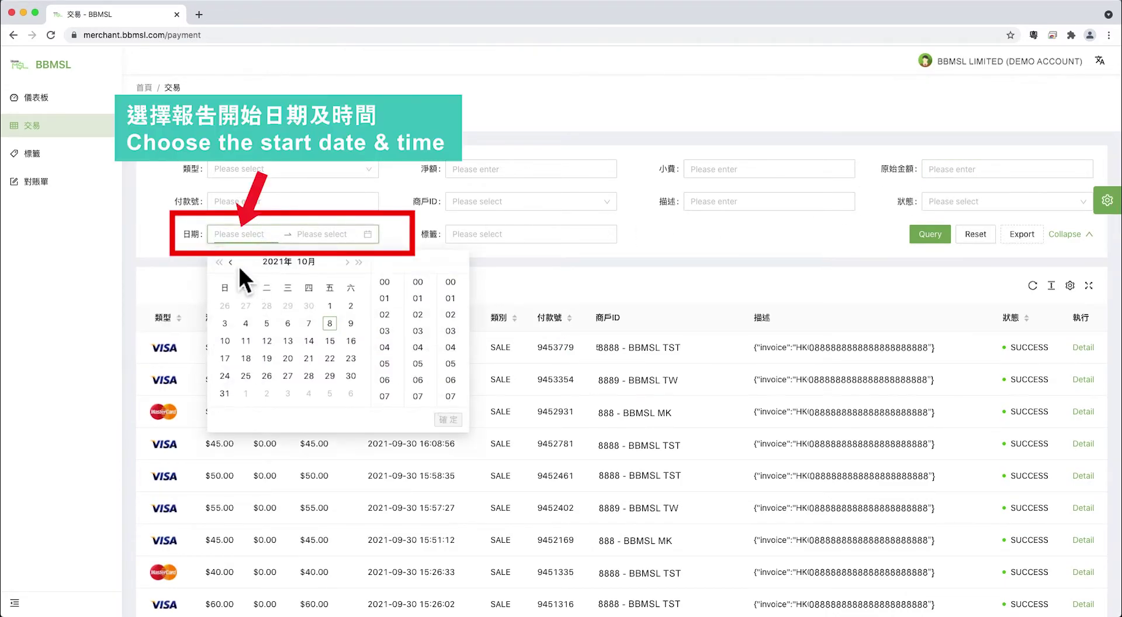
click(309, 341)
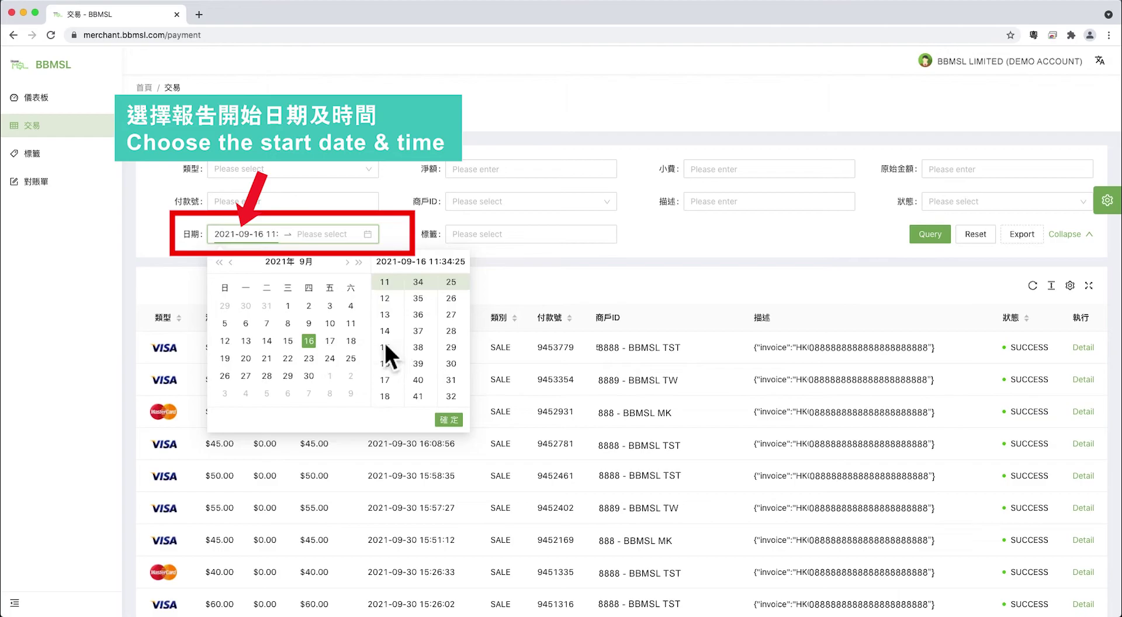
scroll(398, 335, up, 2)
click(394, 331)
scroll(425, 320, up, 1)
scroll(427, 318, up, 1)
click(426, 313)
scroll(461, 310, up, 2)
scroll(465, 316, up, 1)
scroll(464, 316, up, 1)
scroll(465, 316, up, 1)
scroll(465, 316, up, 1)
scroll(465, 316, up, 3)
click(462, 309)
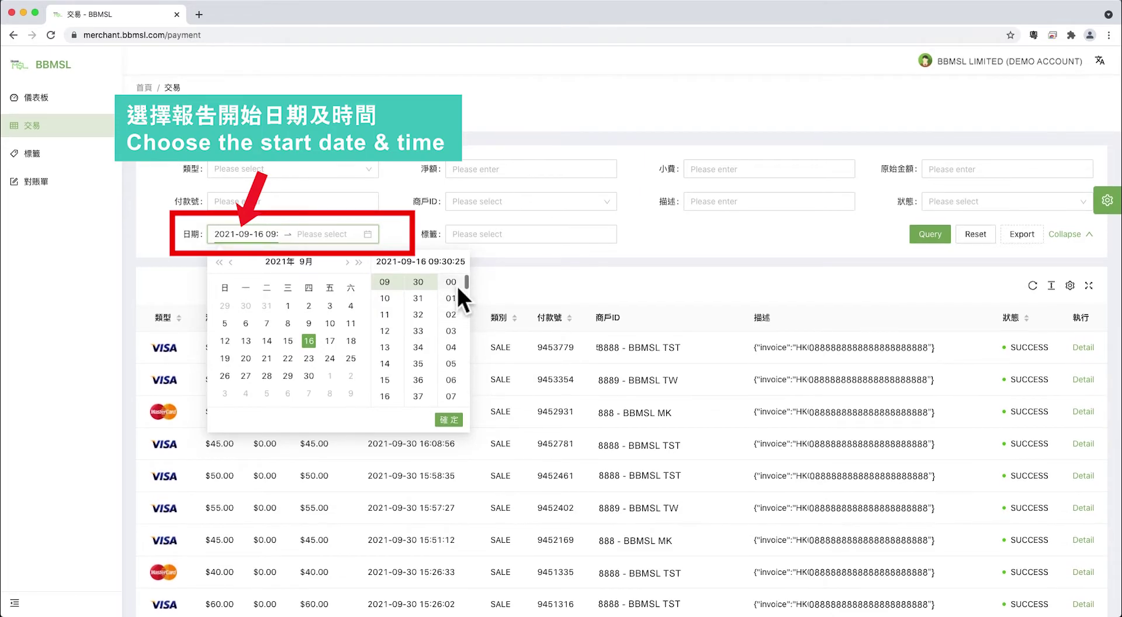
click(448, 419)
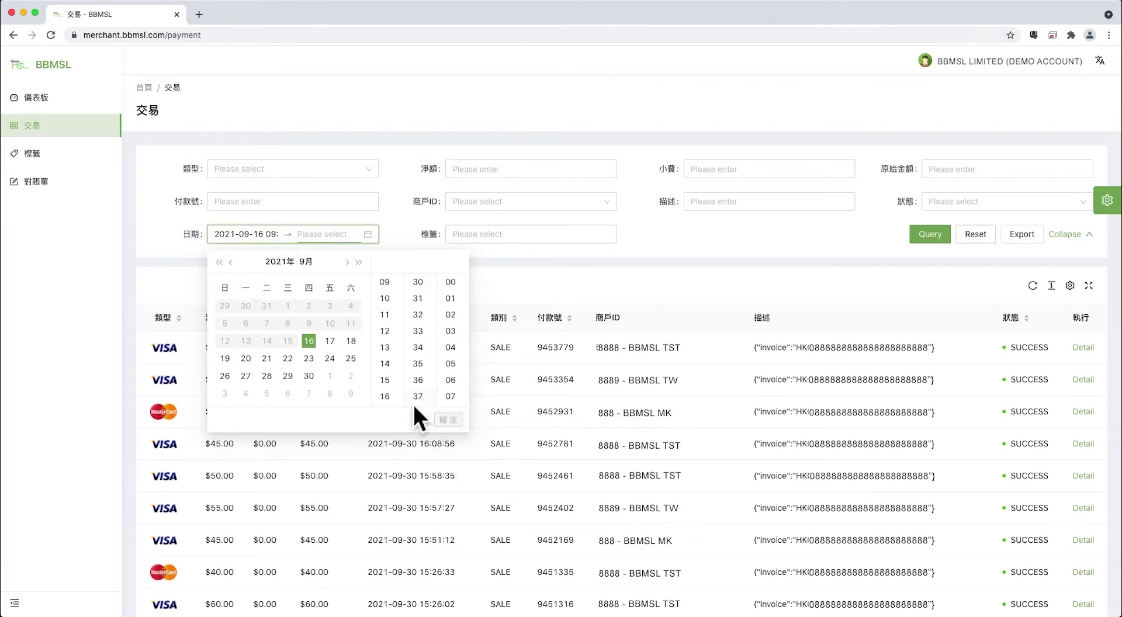
Step: Set the end to 23 September 2021, 22:00 and run the query
click(310, 361)
scroll(384, 363, down, 2)
scroll(388, 365, down, 3)
click(389, 349)
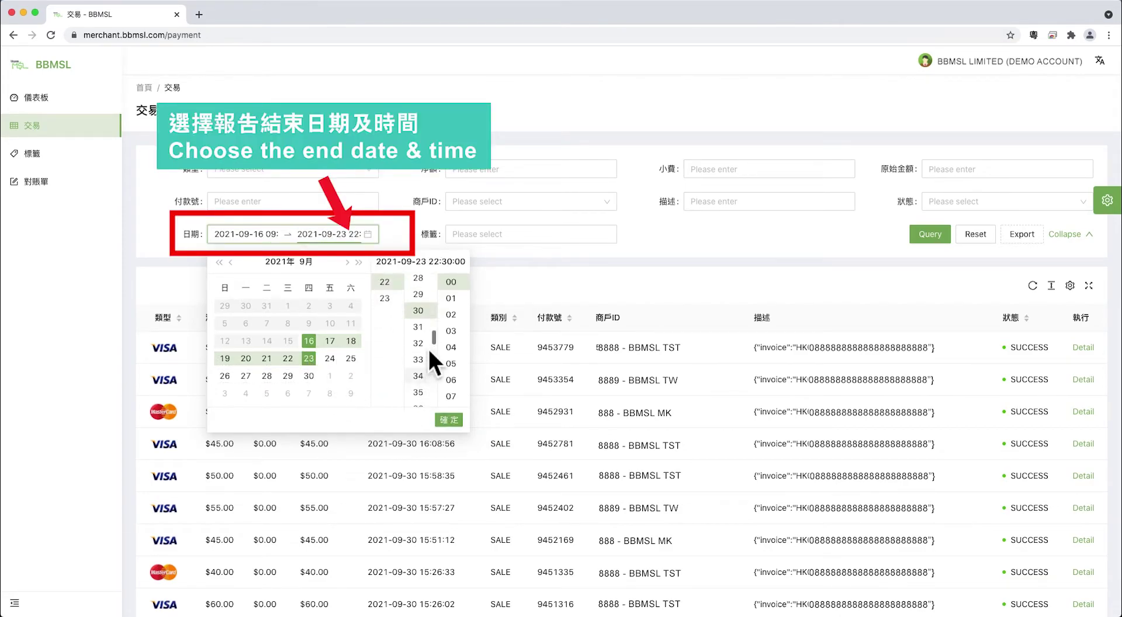
scroll(427, 346, up, 2)
scroll(426, 346, up, 2)
scroll(427, 346, up, 1)
scroll(427, 346, up, 2)
scroll(426, 345, up, 1)
scroll(427, 346, up, 1)
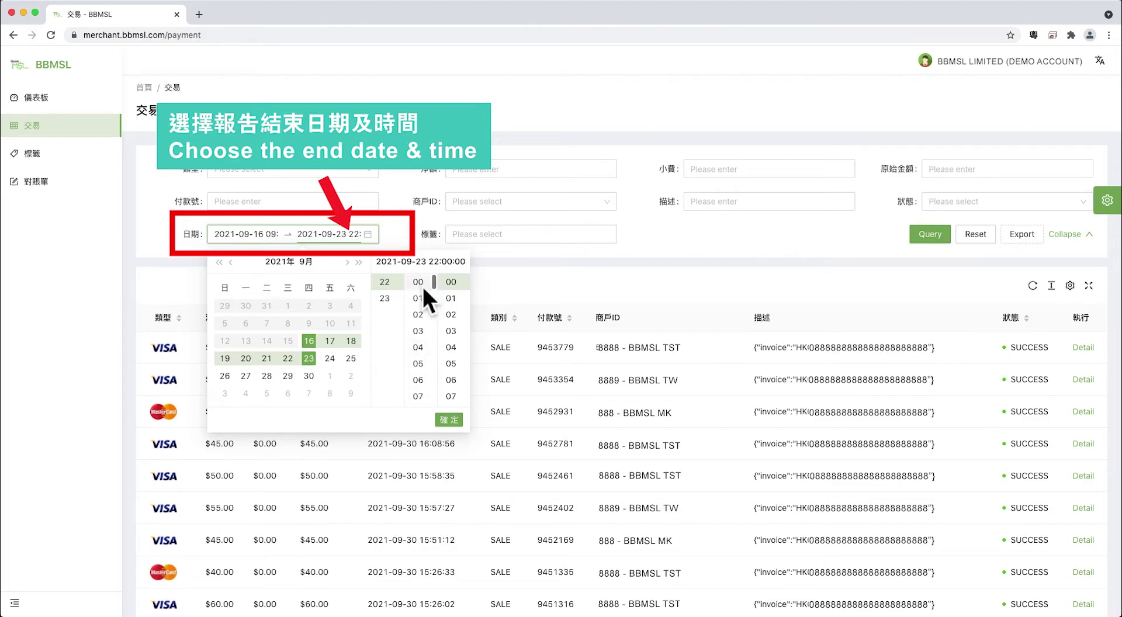
click(452, 420)
click(928, 239)
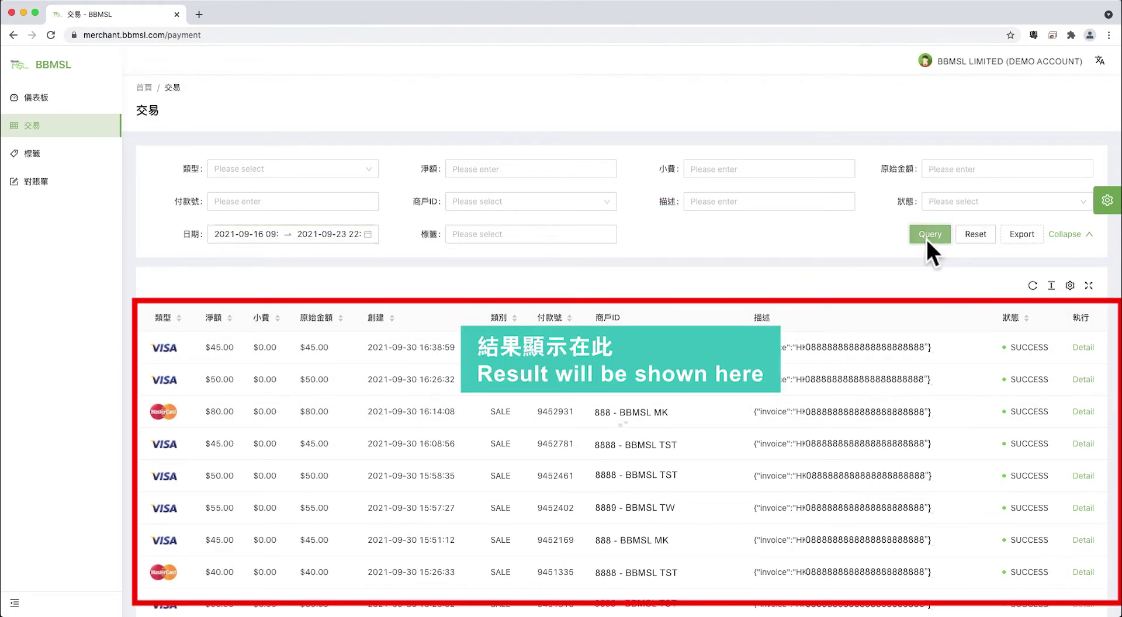
Step: Export the 16–23 September transaction results as a CSV report
click(1022, 240)
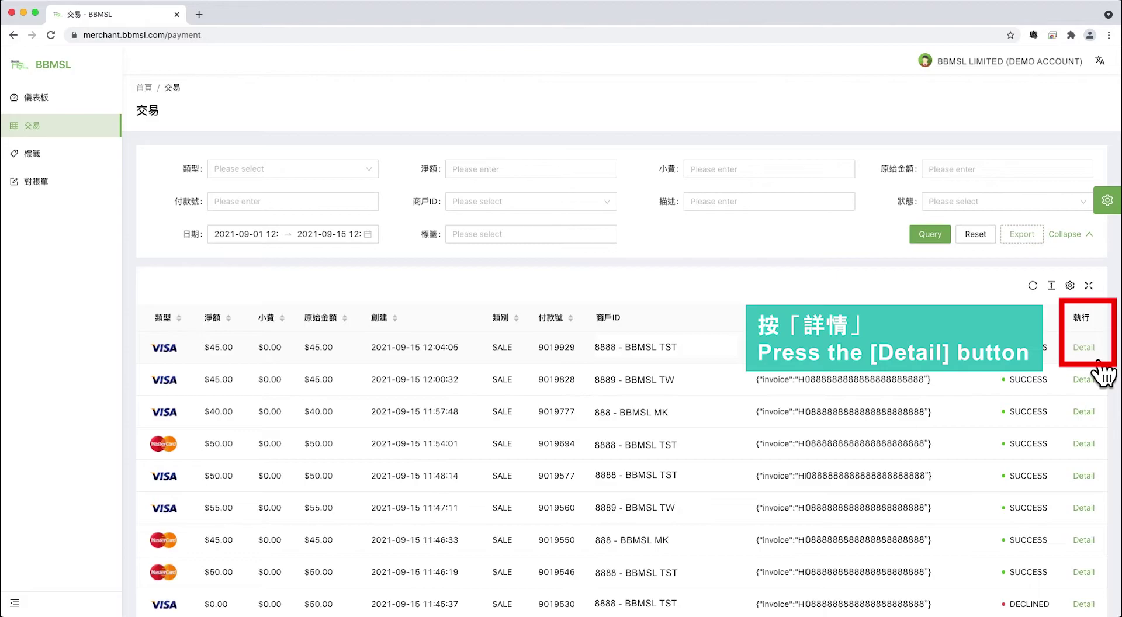
click(1086, 349)
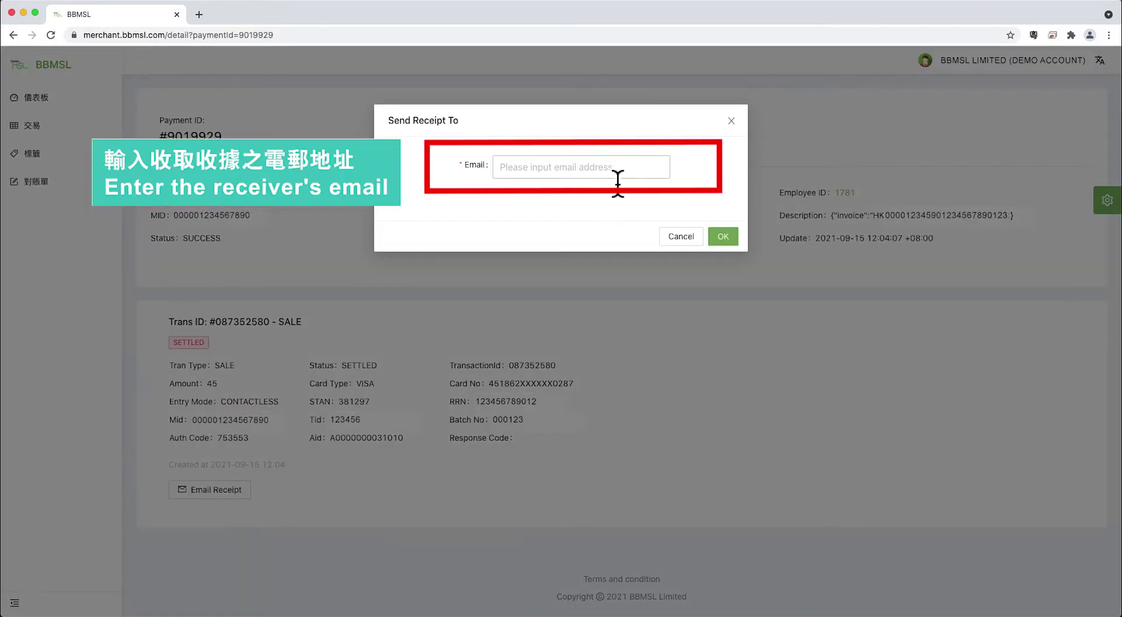
click(617, 174)
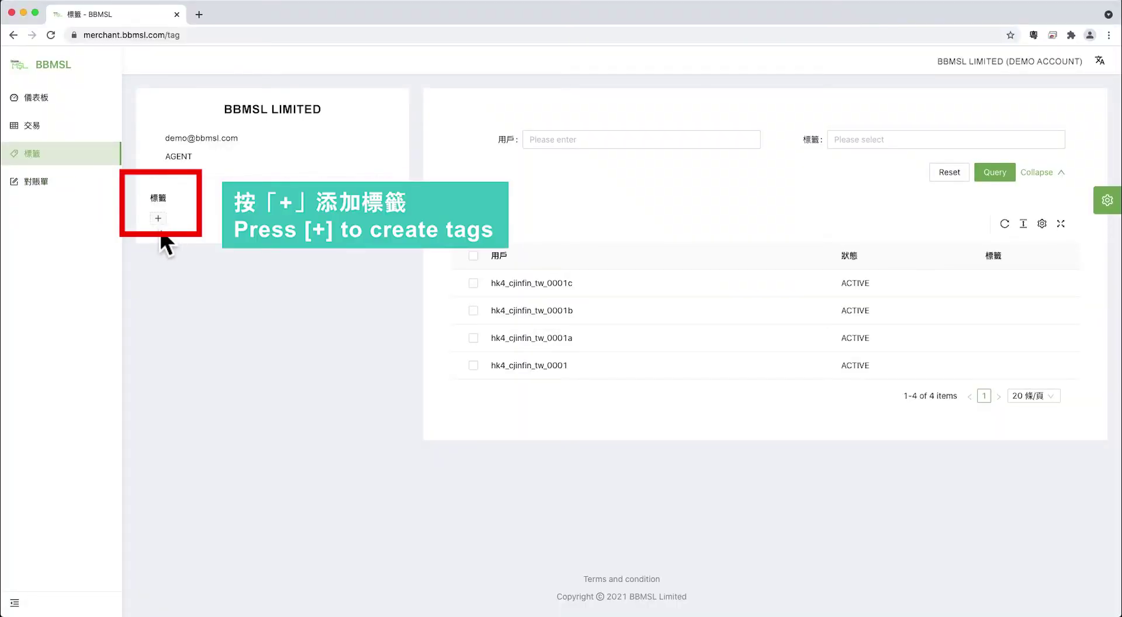
Step: Add the custom tags Tsuen Wan, Tsim Sha Tsui and Lam Tin
click(159, 220)
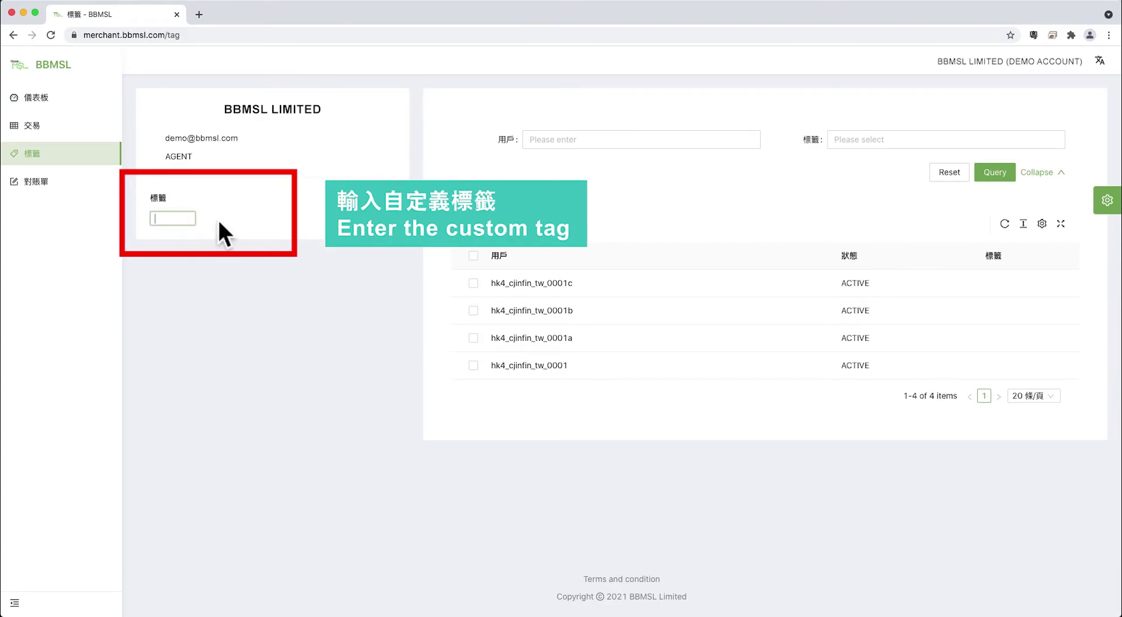
text(Tsuen Wan)
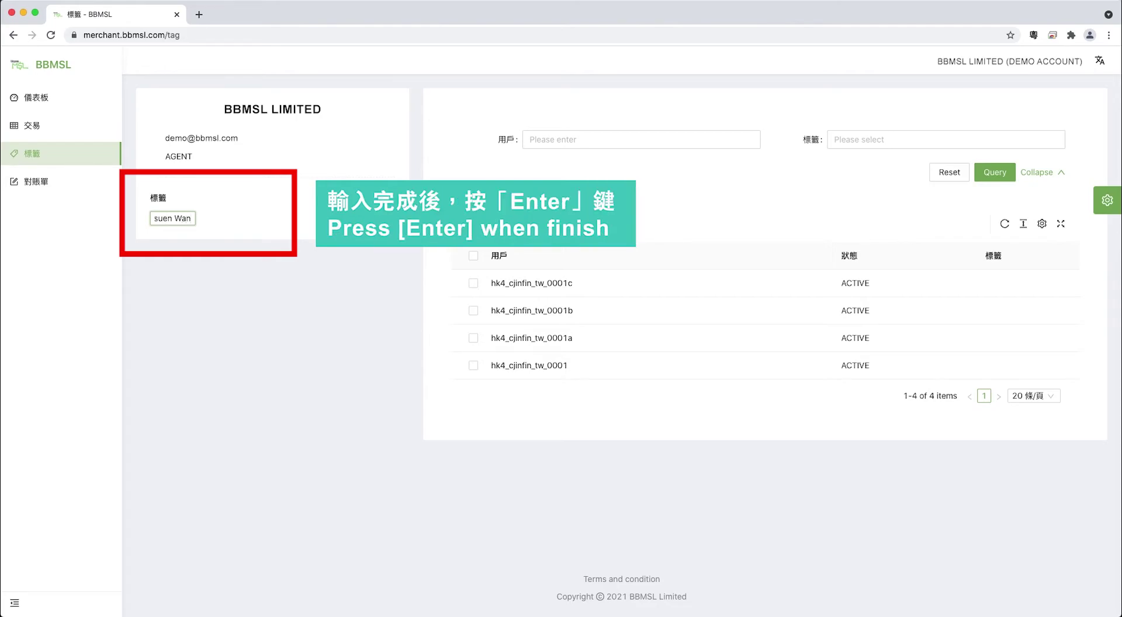
key(Return)
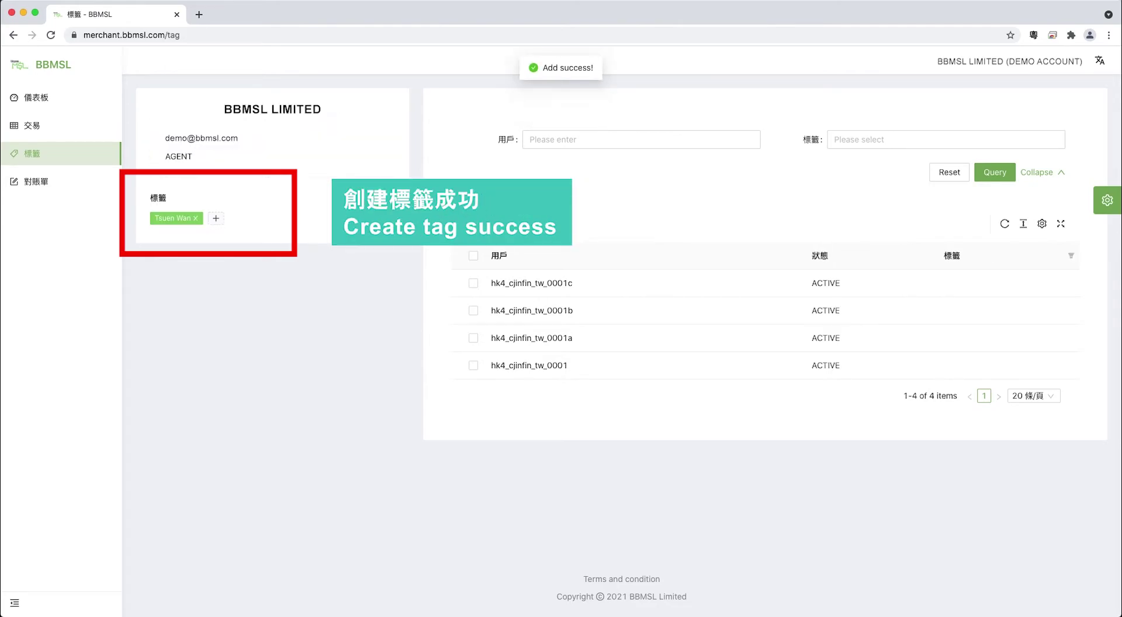
click(220, 221)
text(Tsim Sha Tsui)
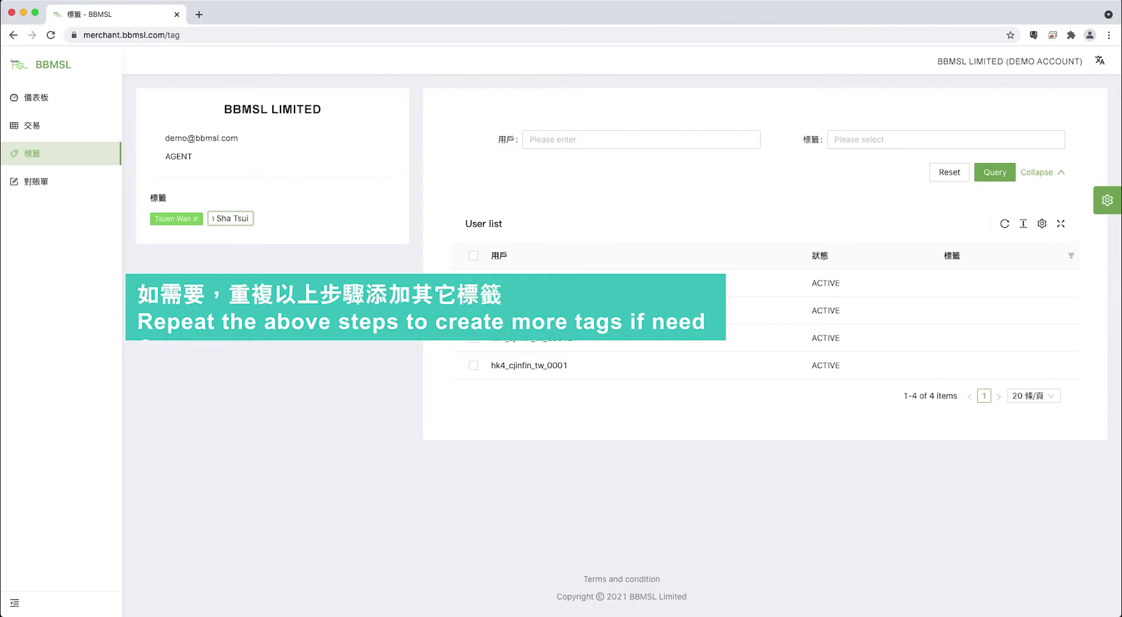
key(Return)
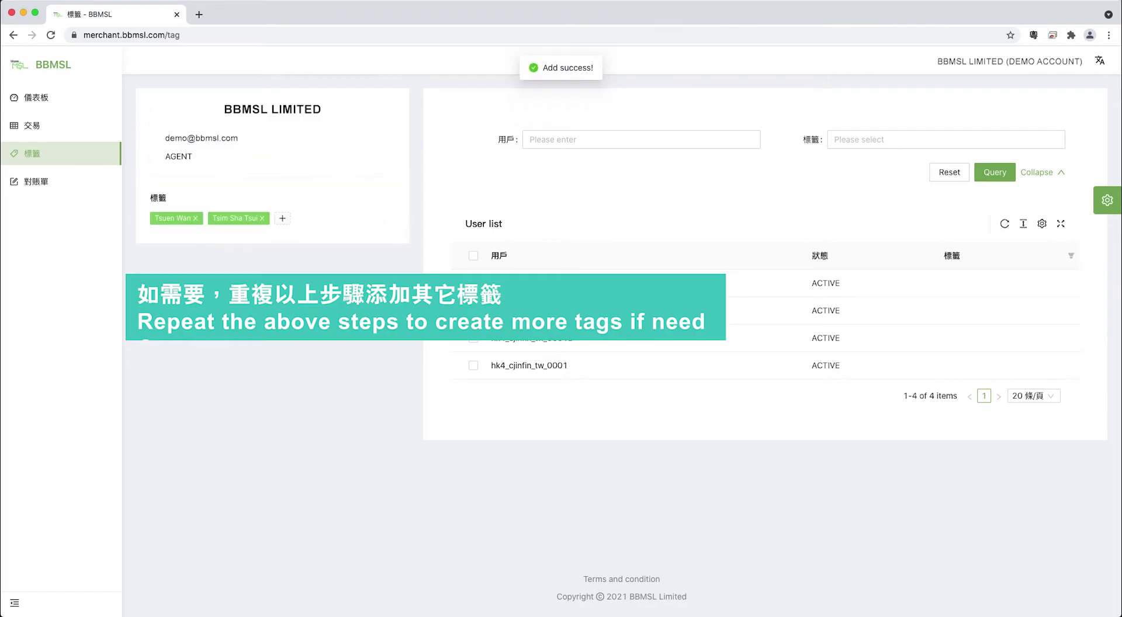
click(285, 219)
text(Lam Tin)
key(Return)
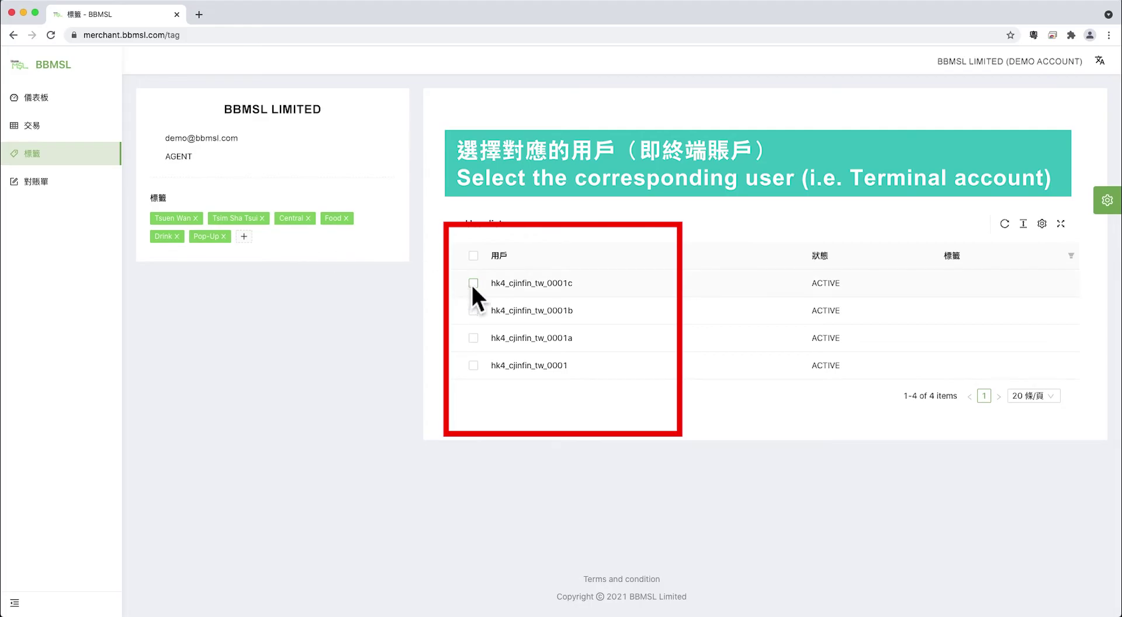
Step: Tag the first three users Tsuen Wan, Tsim Sha Tsui and Central respectively
click(473, 283)
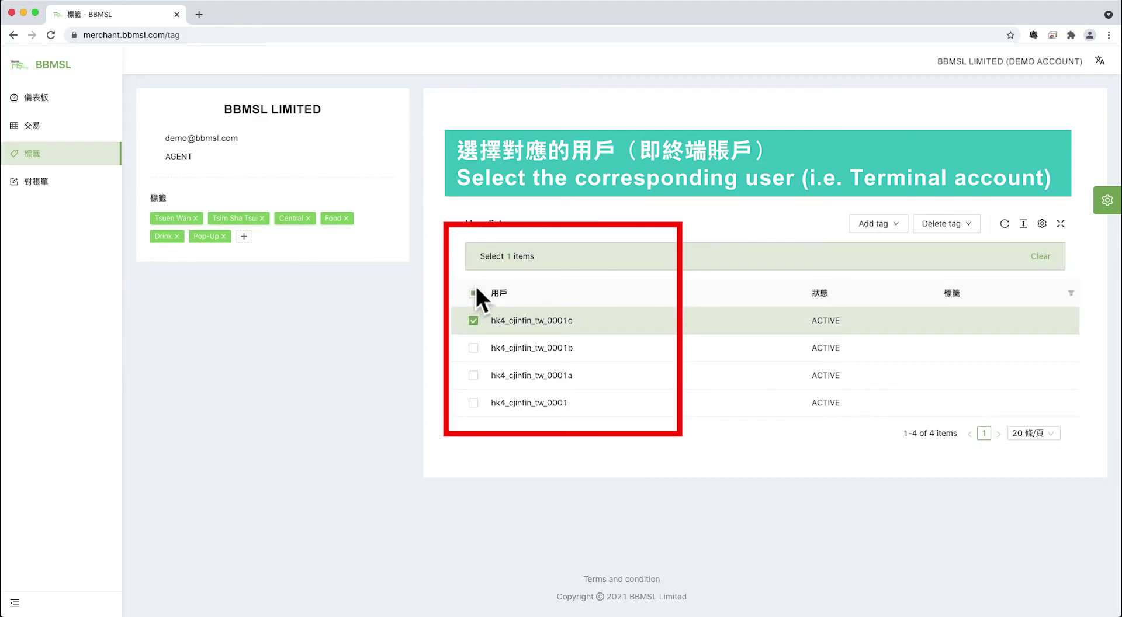
click(907, 234)
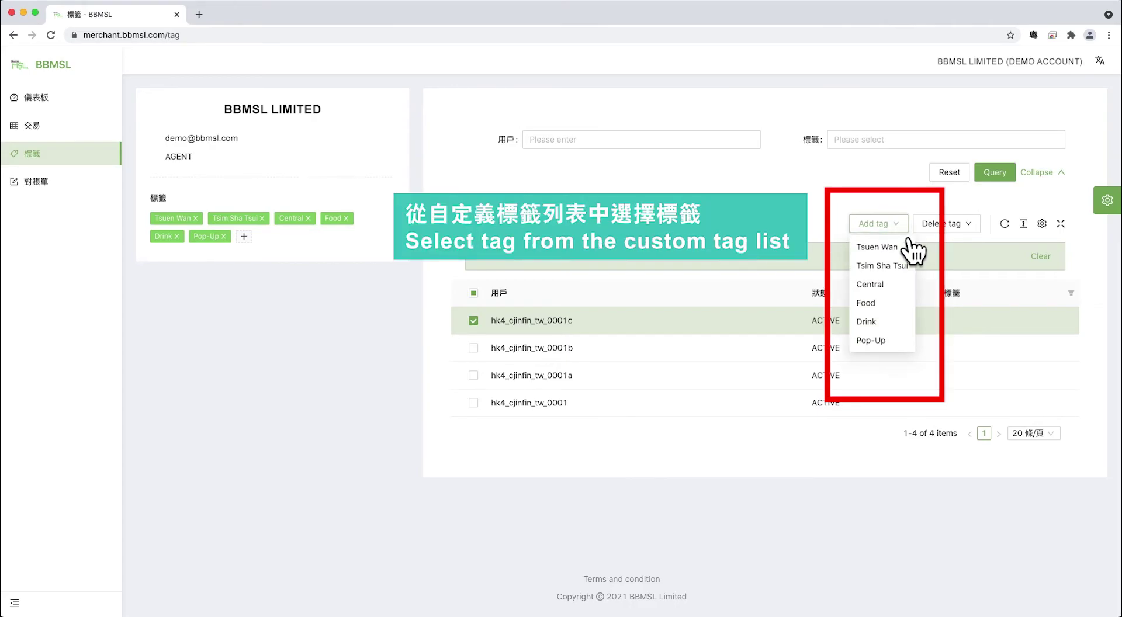
click(896, 246)
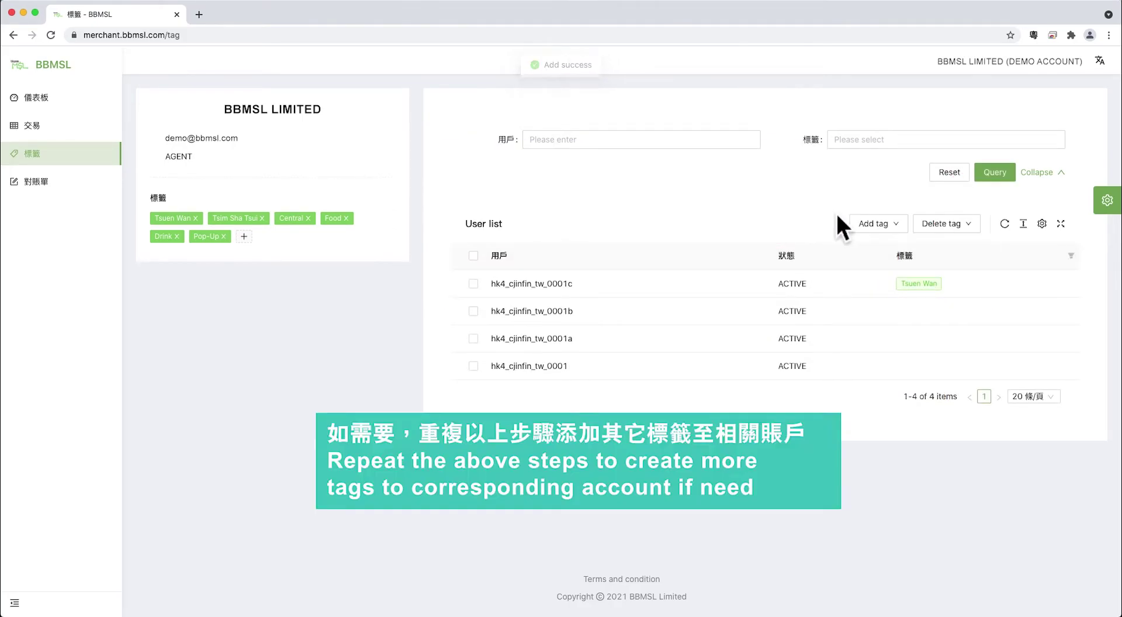
click(474, 311)
mouse_move(877, 223)
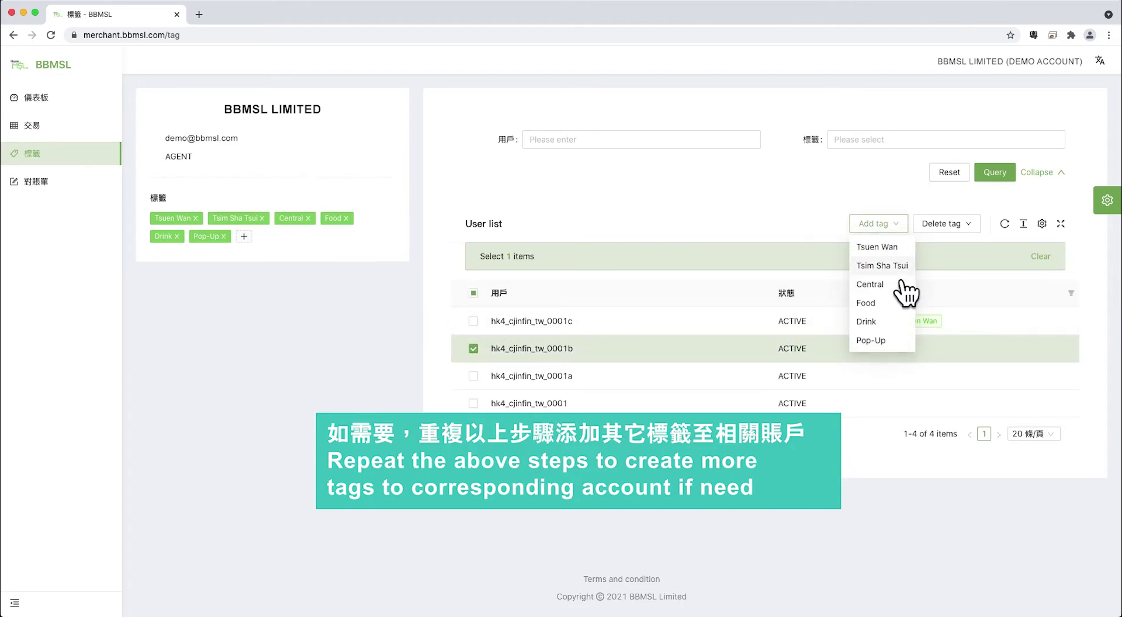
click(888, 269)
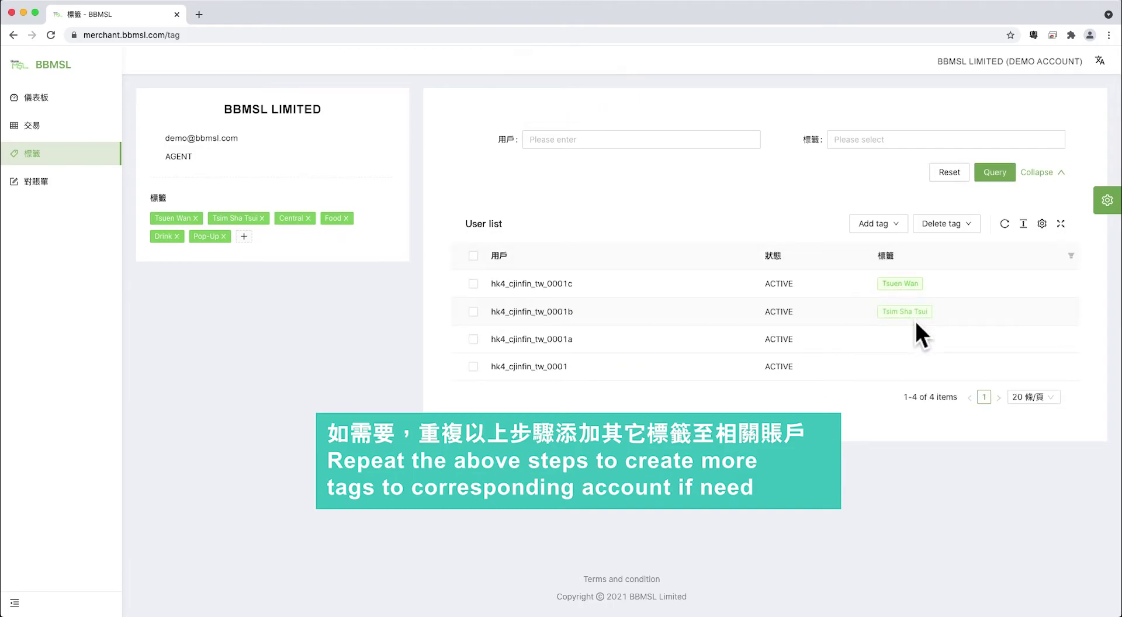
click(473, 340)
click(883, 224)
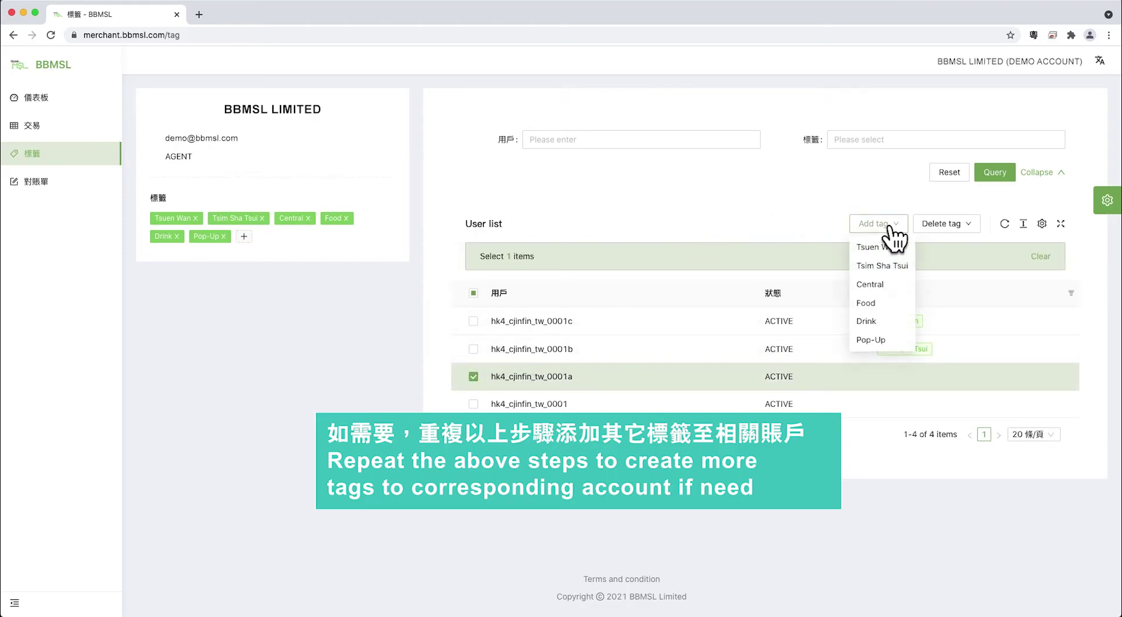
click(887, 290)
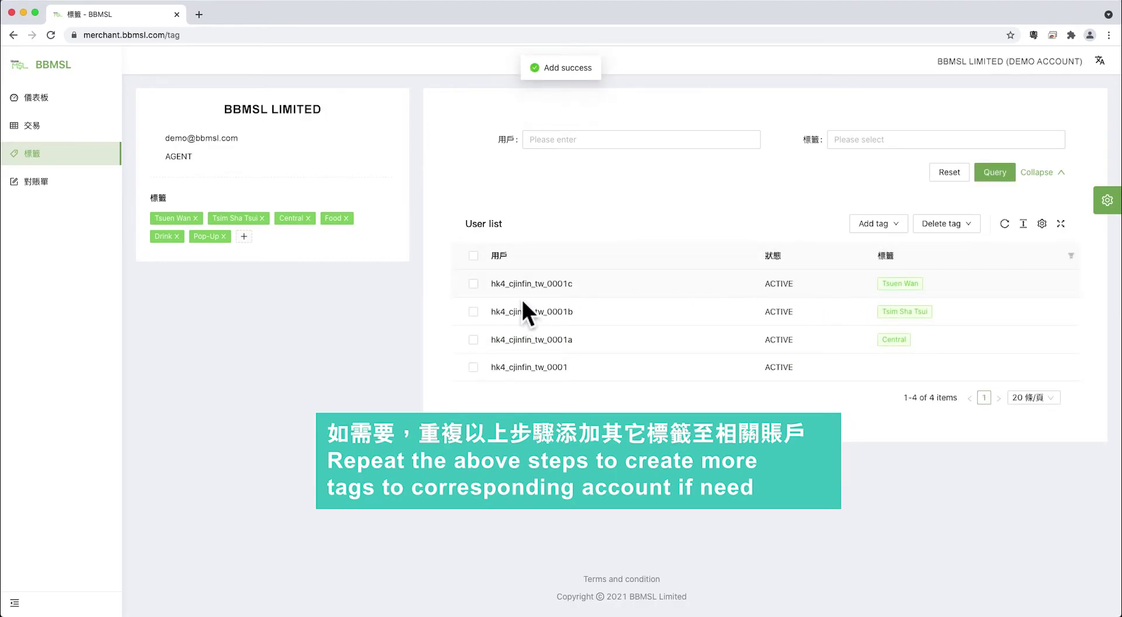
Step: Add the Food tag to the first and second users
click(473, 283)
click(877, 224)
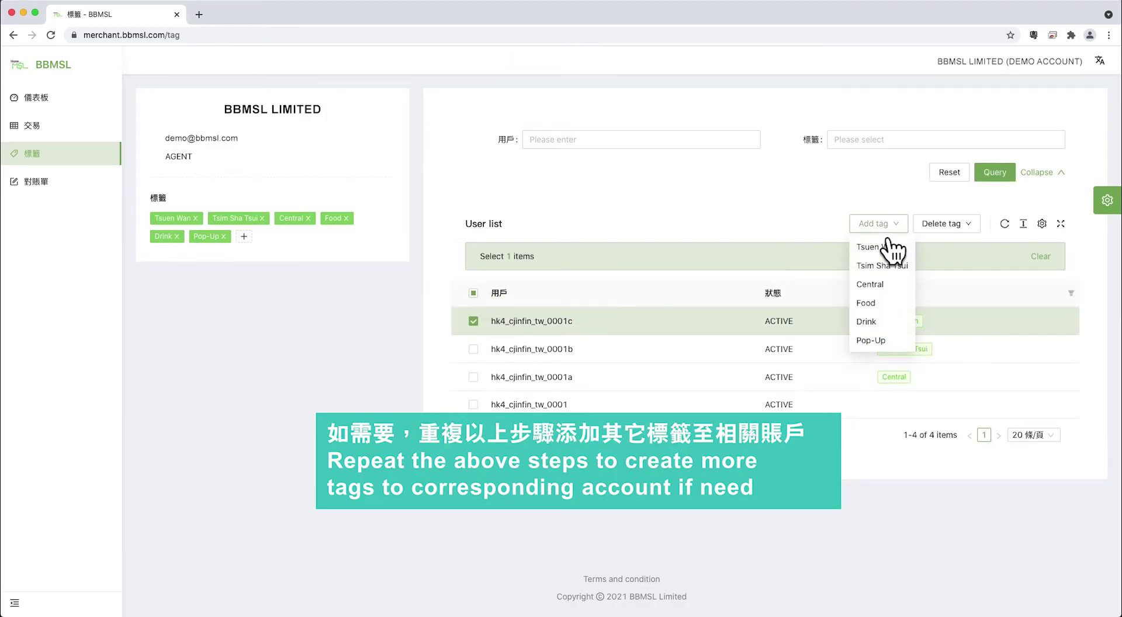
click(886, 301)
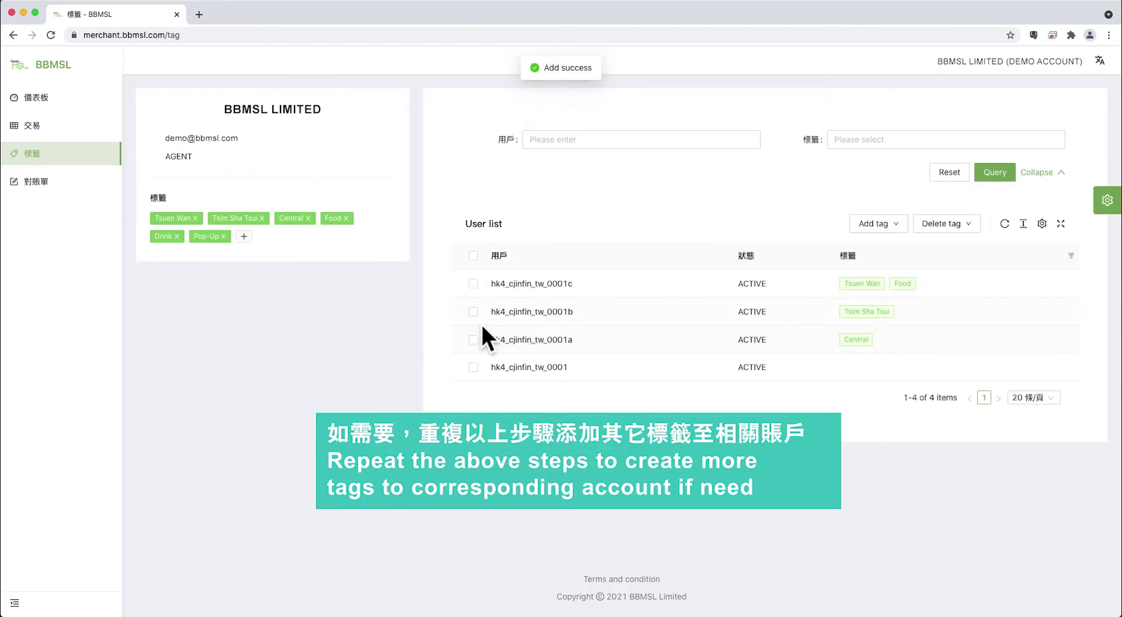
click(475, 313)
click(876, 224)
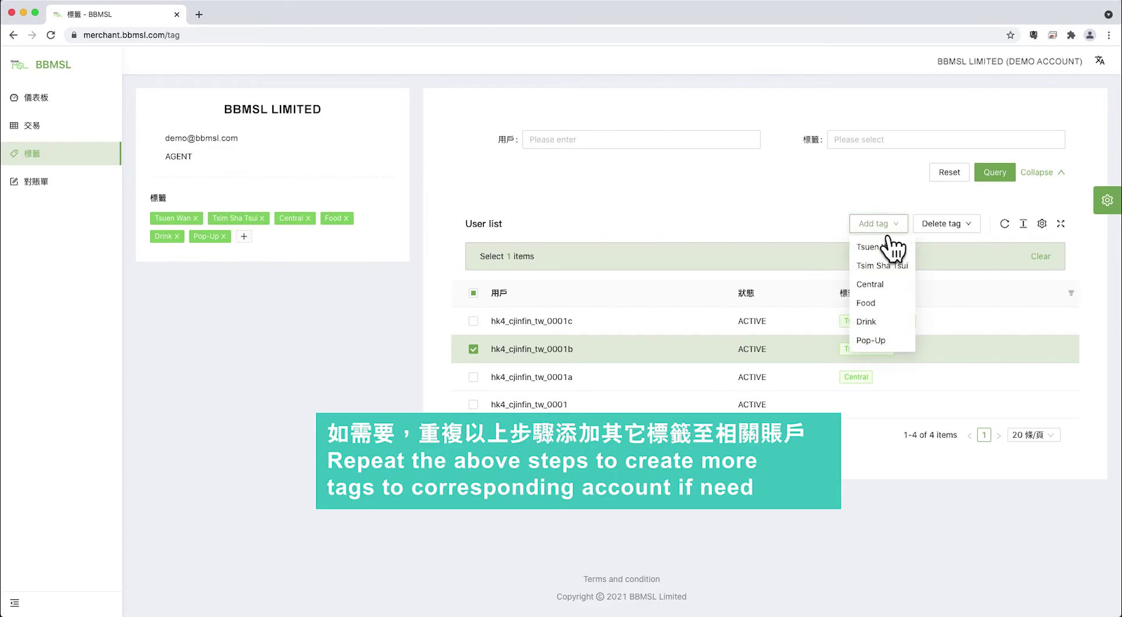
click(881, 302)
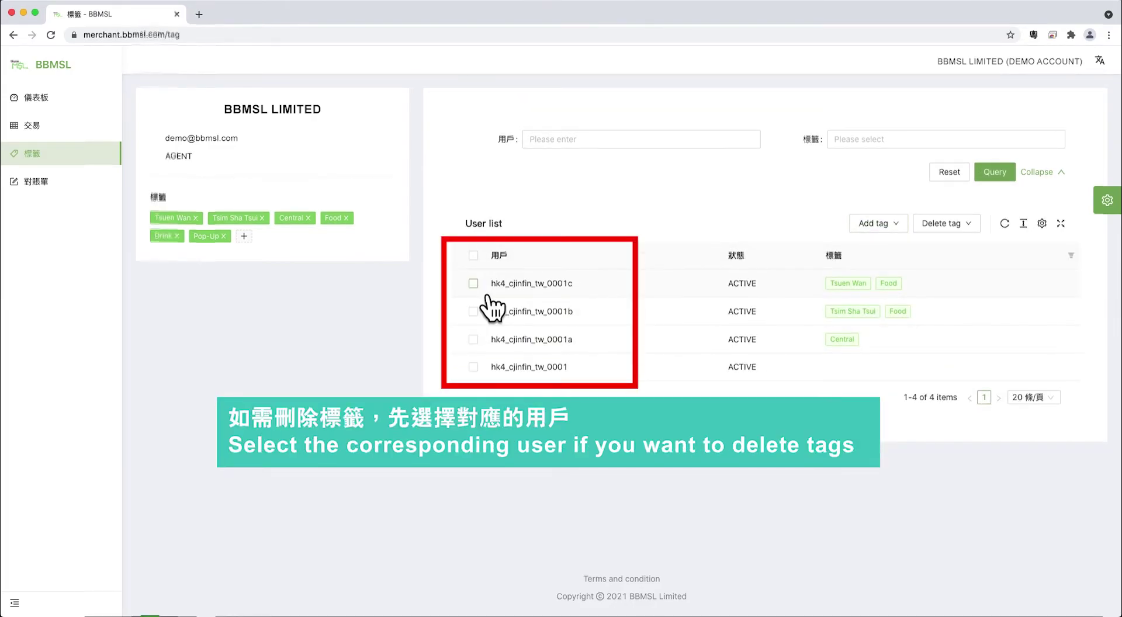
Step: Delete a tag from the first user via the Delete tag list
click(473, 283)
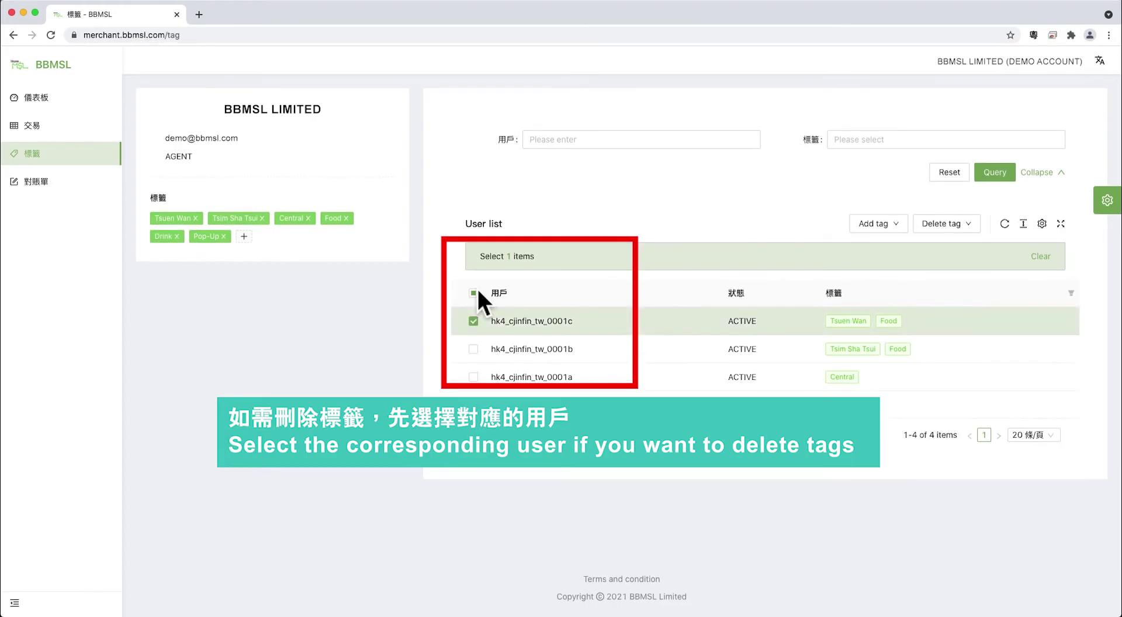
click(972, 228)
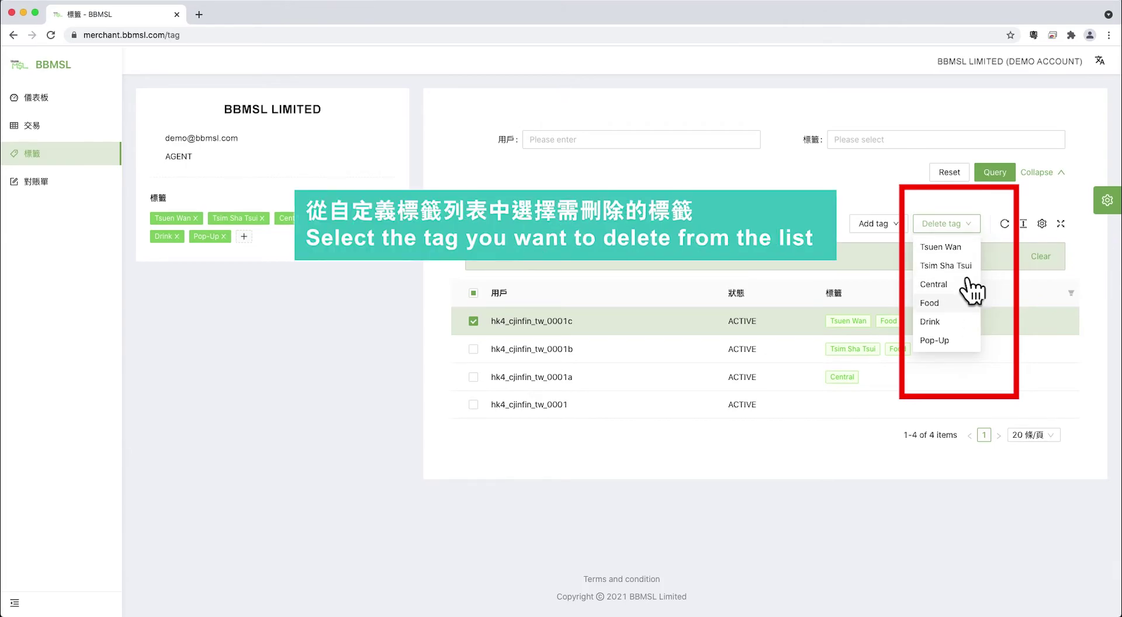
click(958, 247)
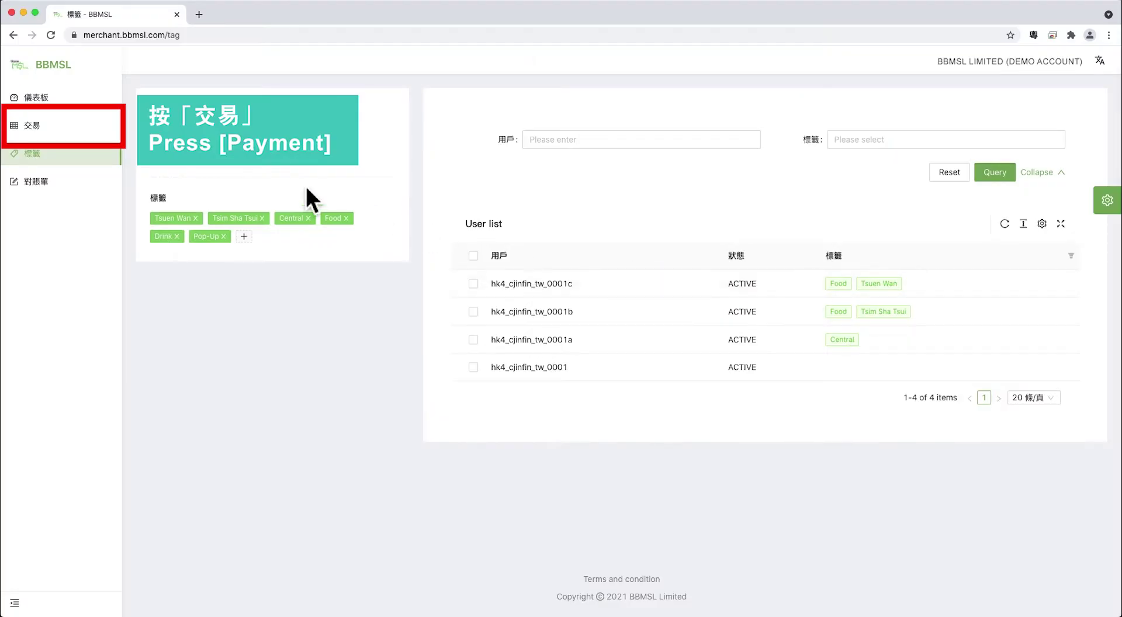
Step: Query transactions filtered by the Tsim Sha Tsui and Food tags
click(72, 138)
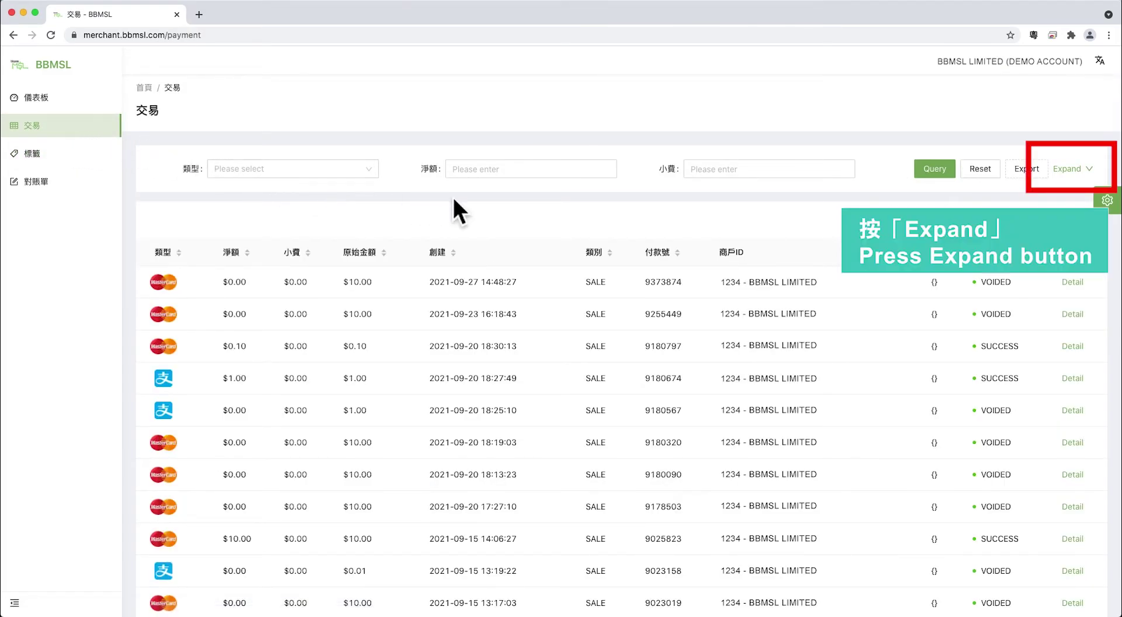
click(1068, 168)
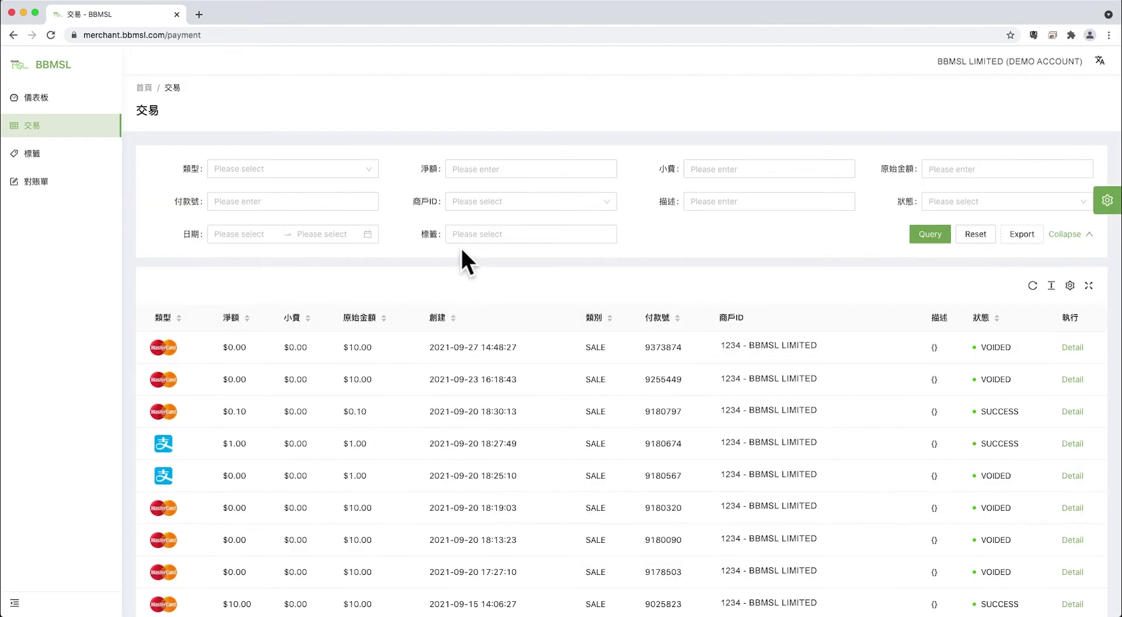
click(463, 237)
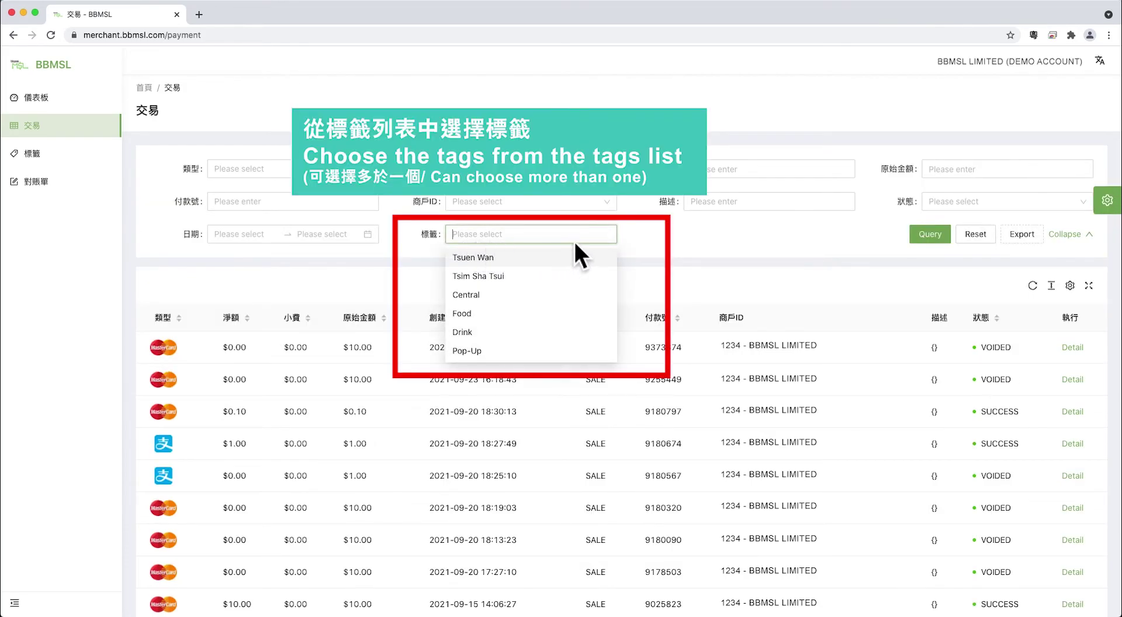
click(583, 278)
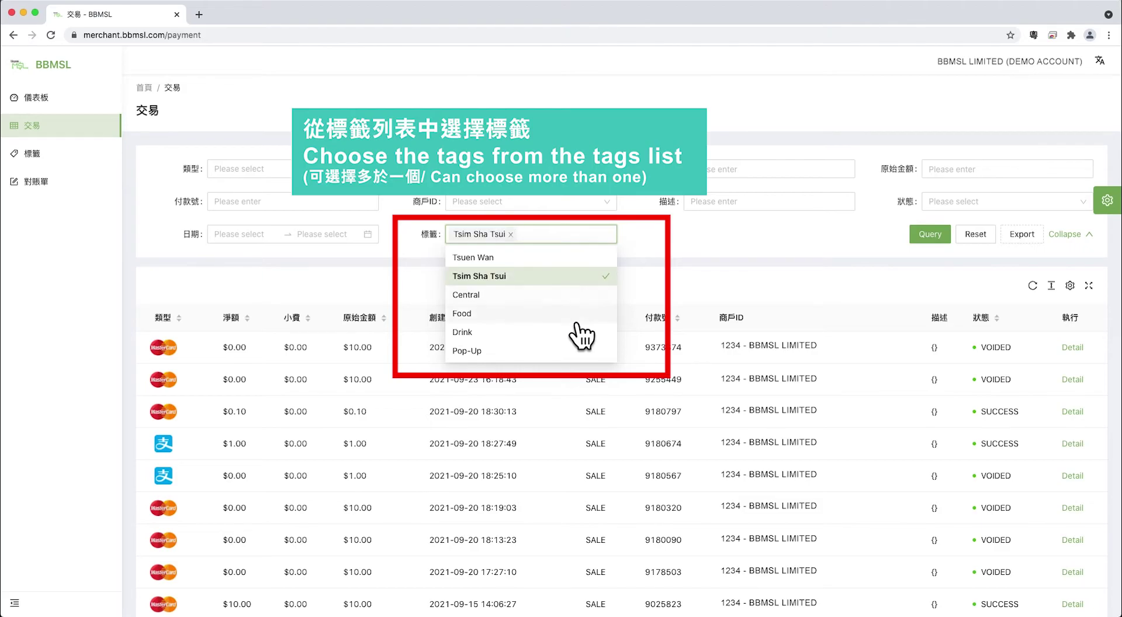
click(577, 320)
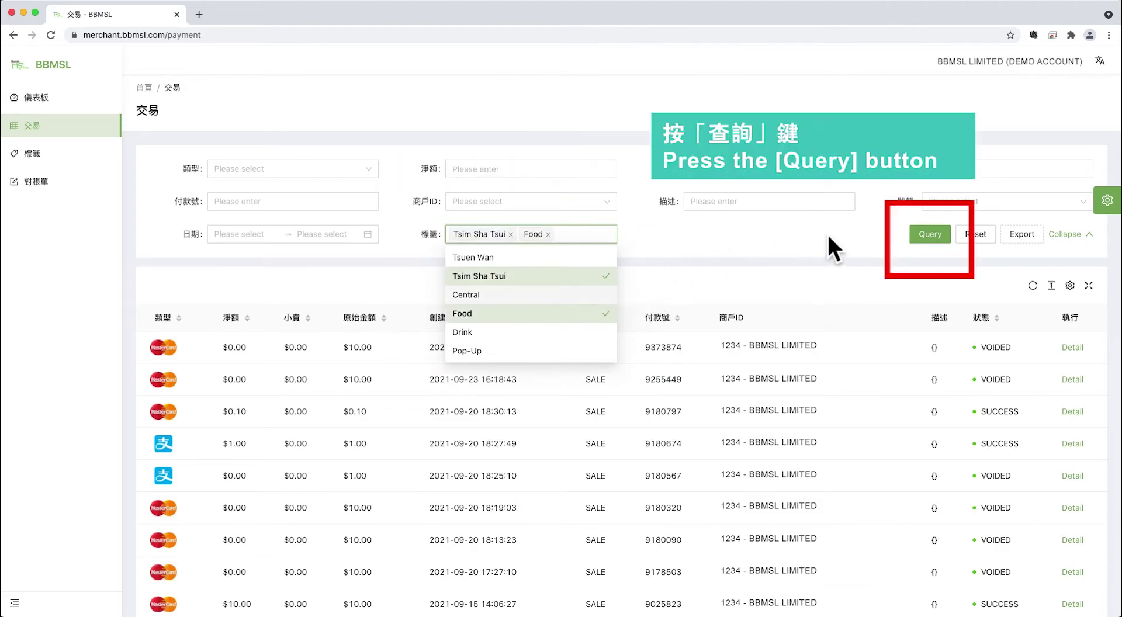
click(929, 233)
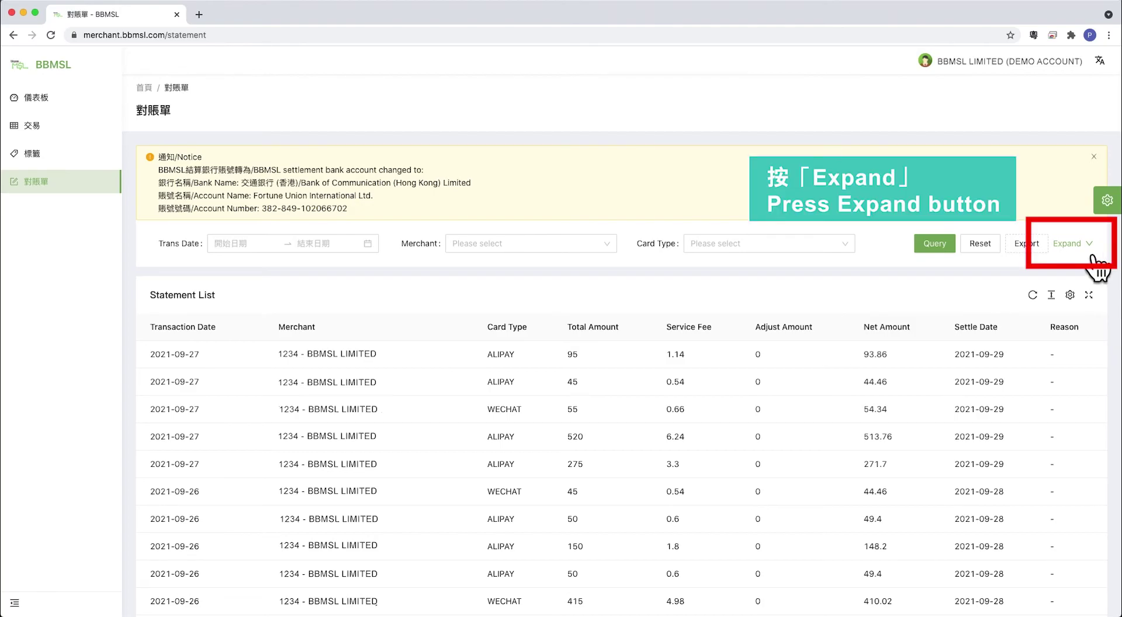
Step: Query ALIPAY statements with settle date 2021-09-01 to 2021-09-15
click(1090, 257)
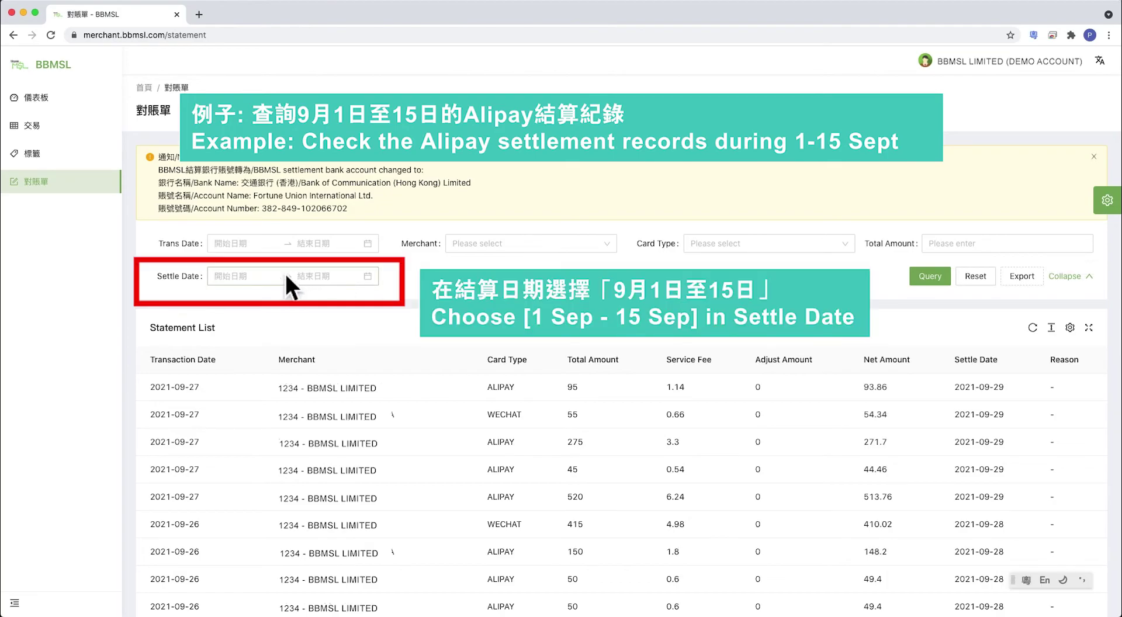
click(233, 276)
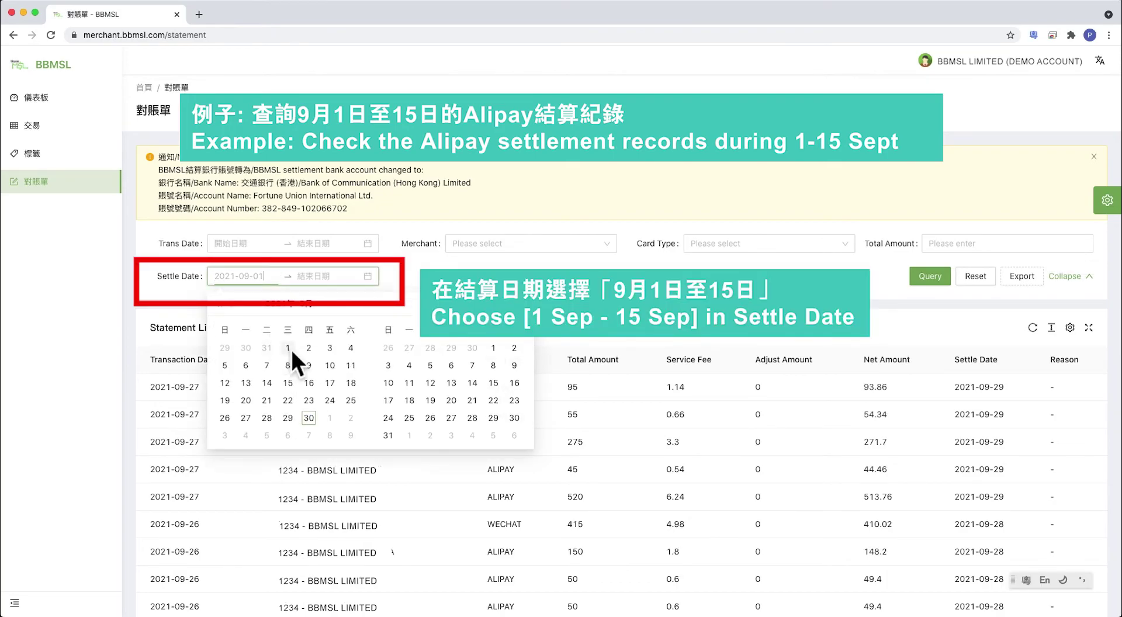
click(290, 349)
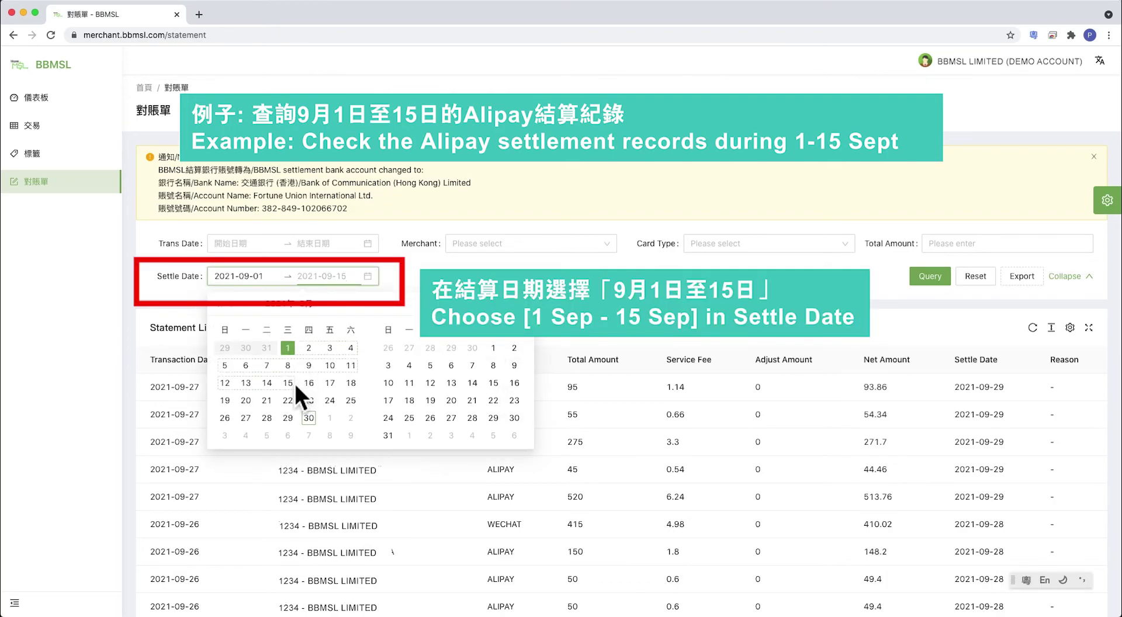
click(290, 383)
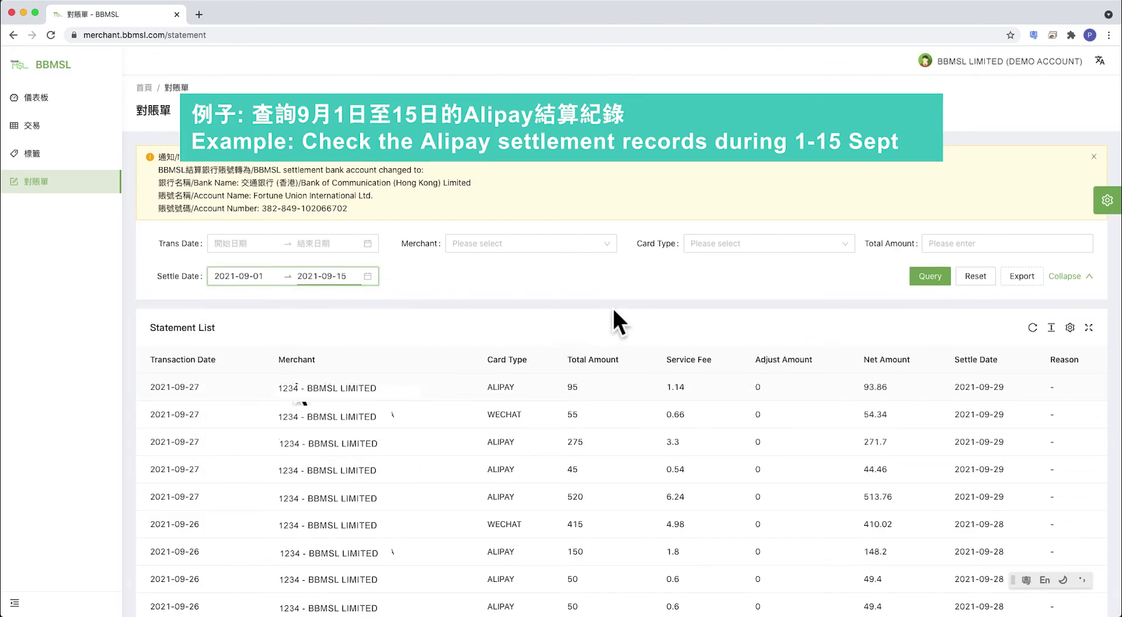
click(818, 245)
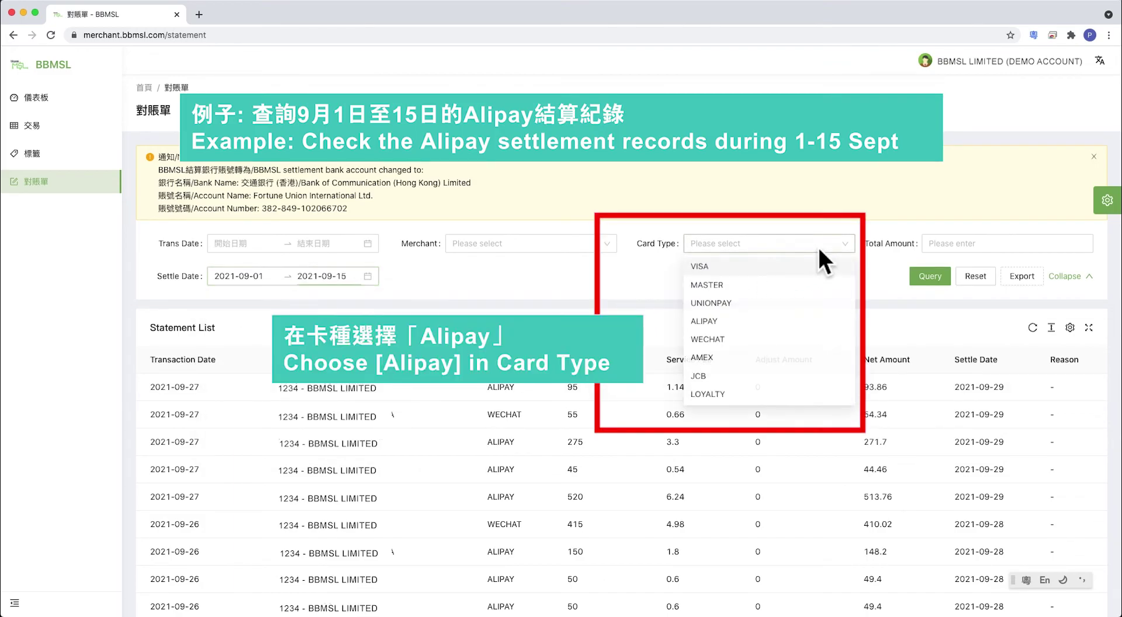
click(747, 322)
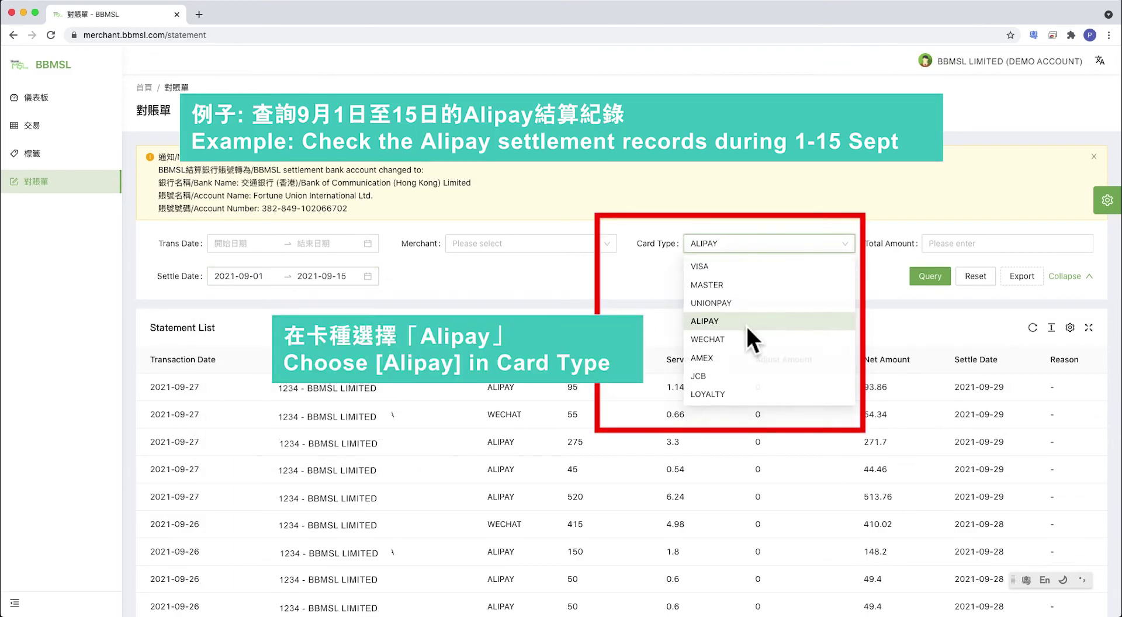
click(934, 283)
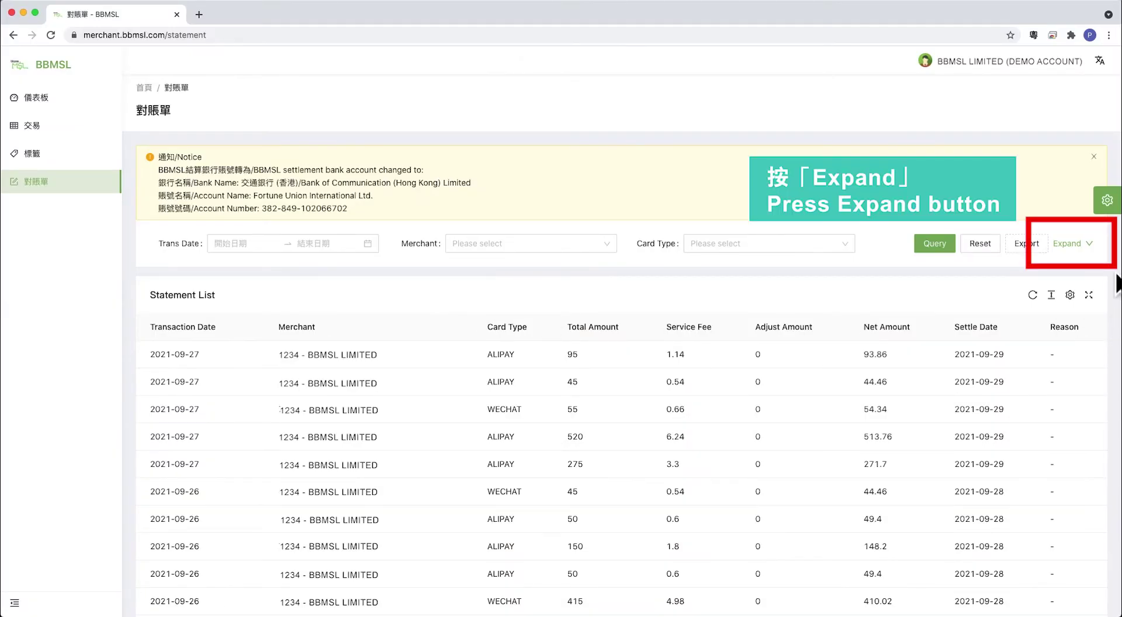
Step: Query ALIPAY settlements for 2021-09-01 to 2021-09-15 and export them as CSV
click(1090, 254)
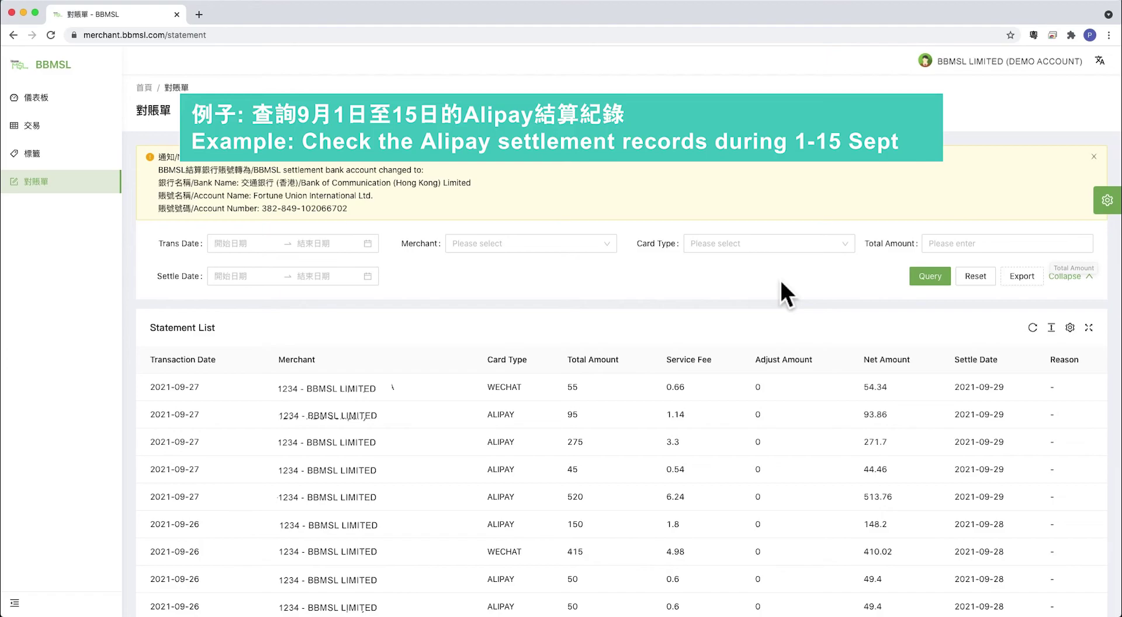
click(232, 276)
click(290, 347)
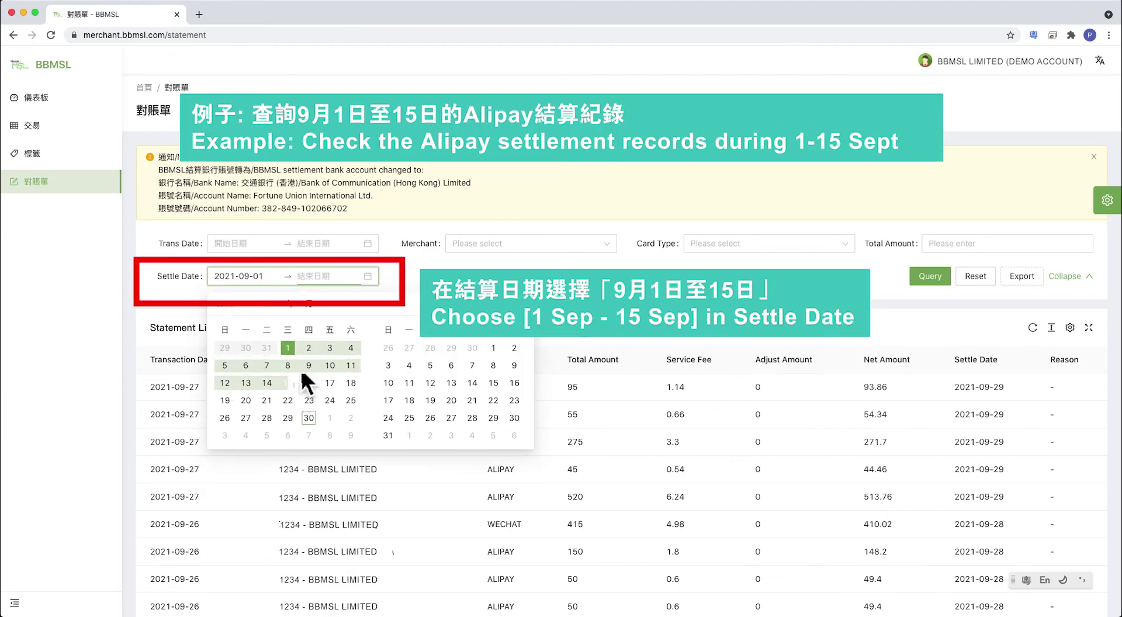
click(303, 379)
click(819, 248)
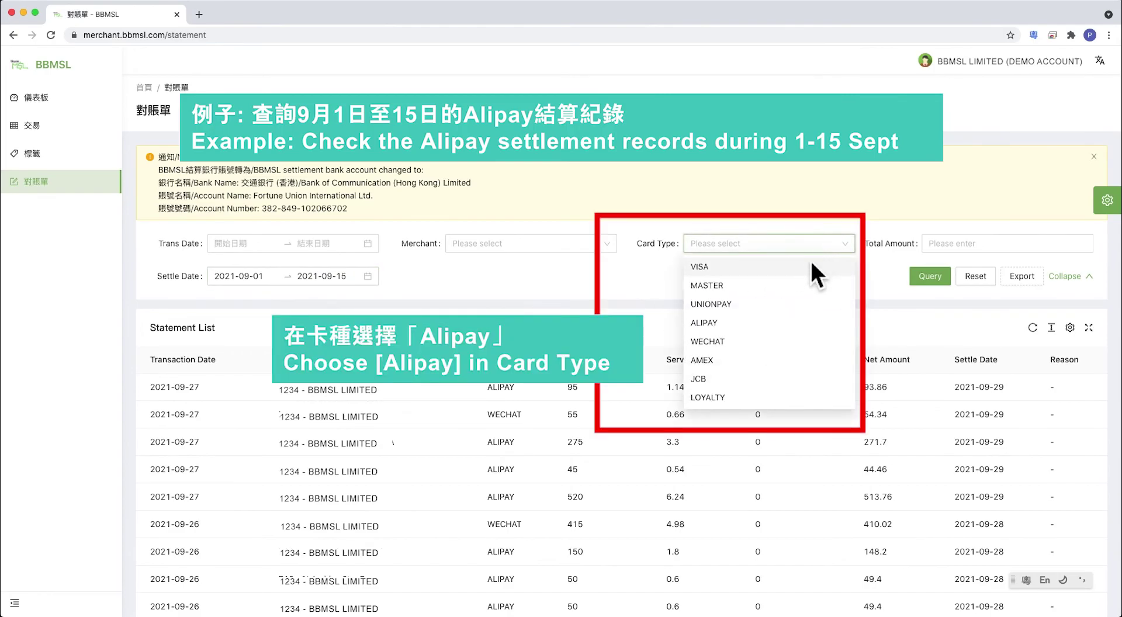
click(746, 323)
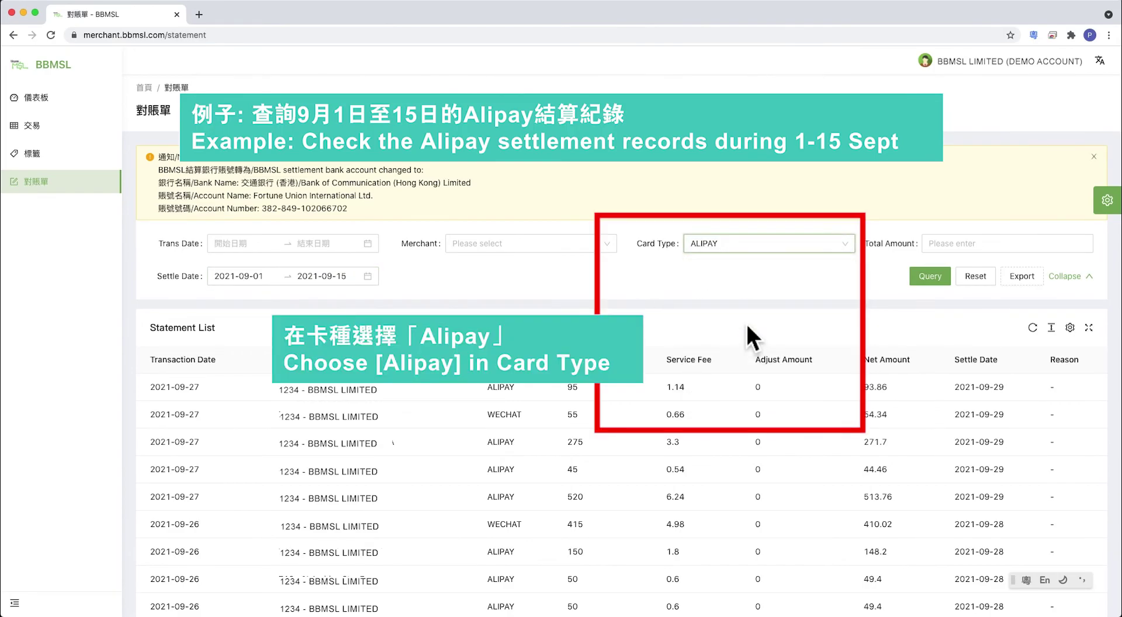
click(934, 282)
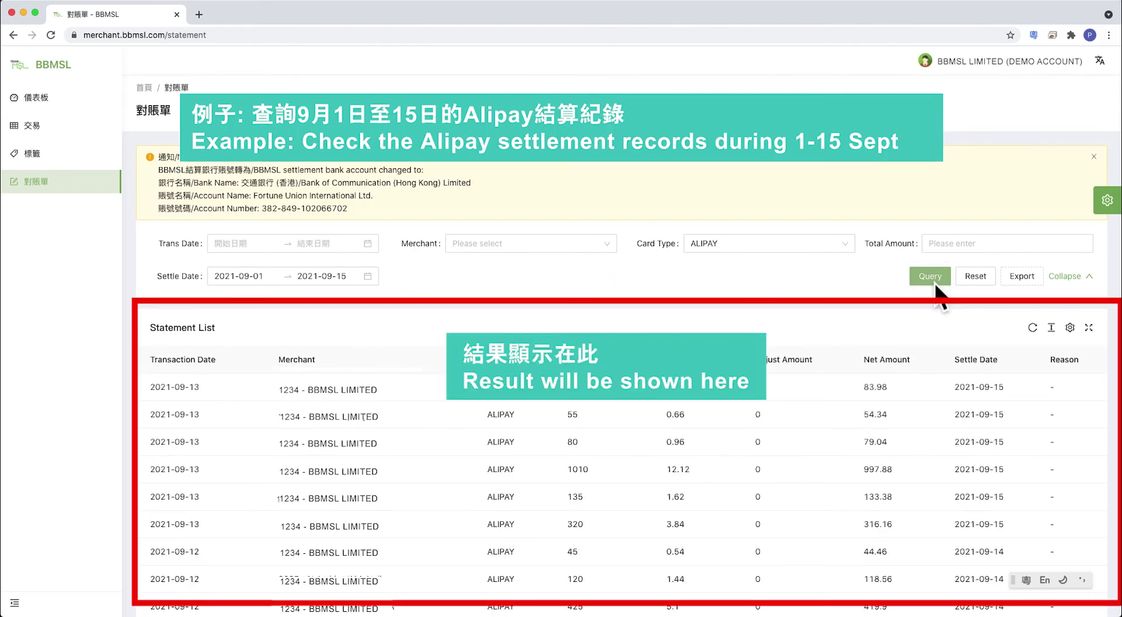
click(1021, 276)
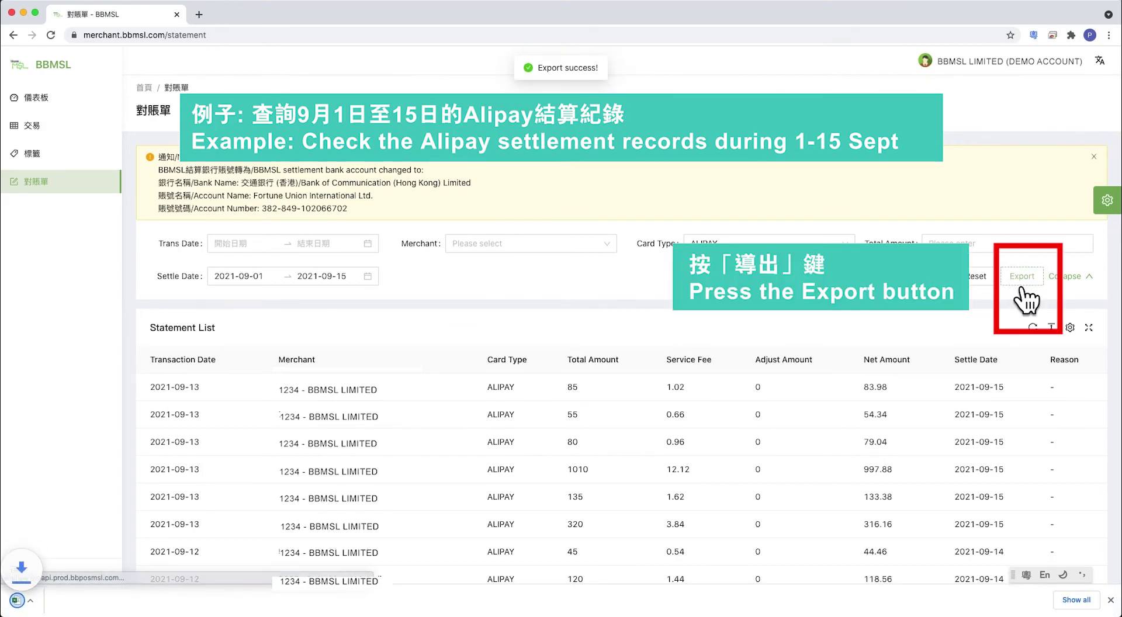